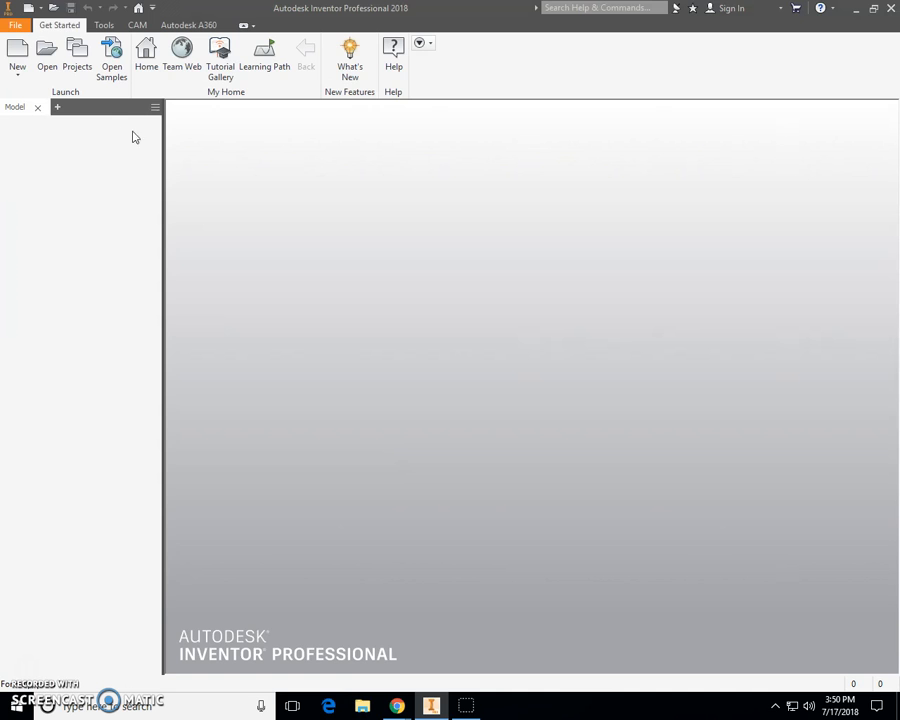
- Open the Lammers Picture Frame part file from the glammers001 folder
left_click(47, 55)
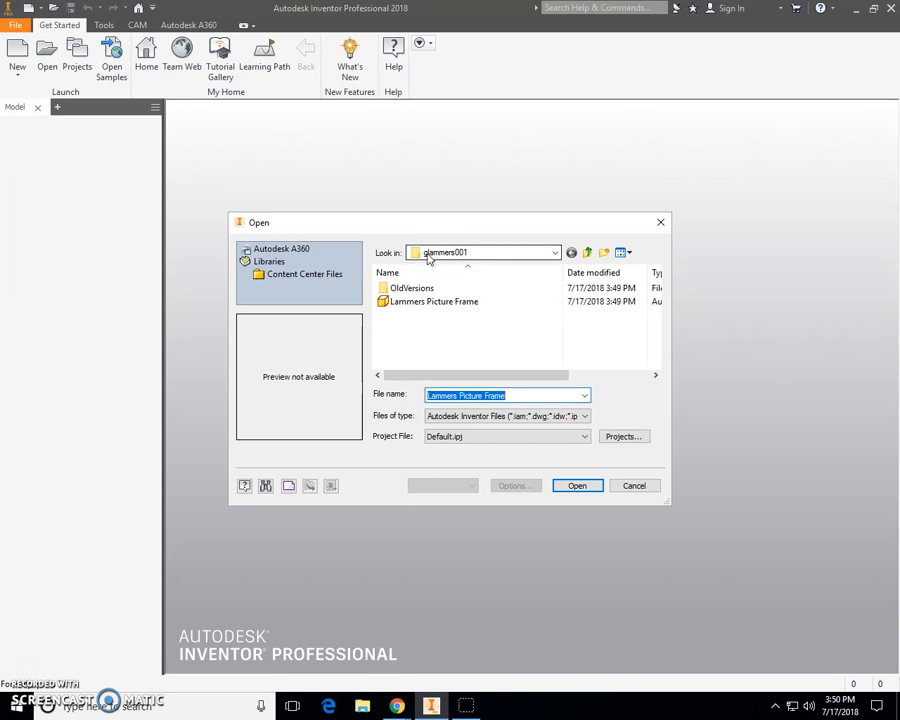
left_click(497, 254)
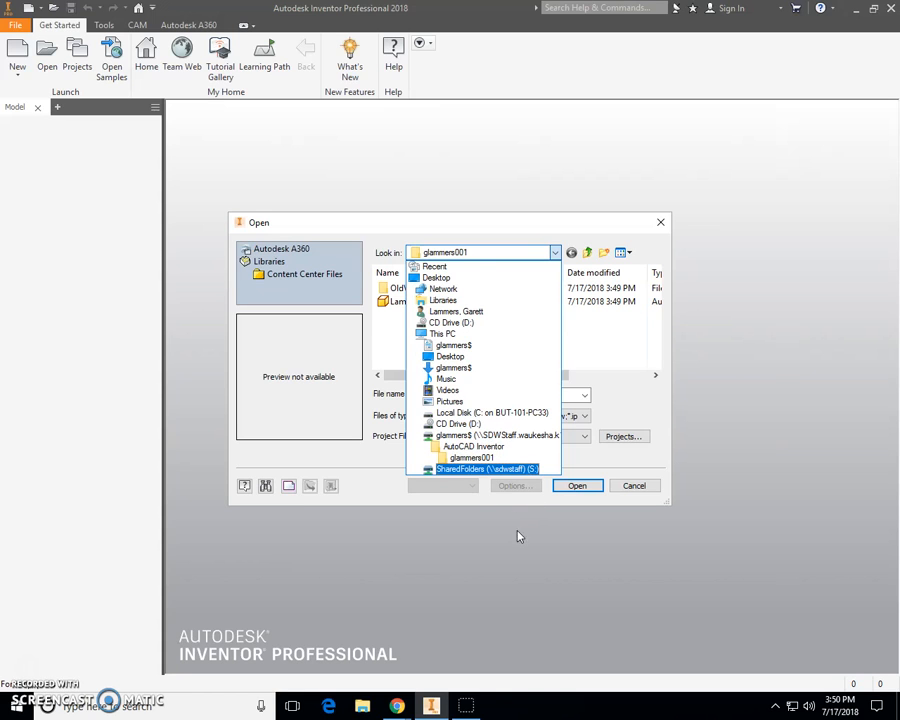
left_click(588, 348)
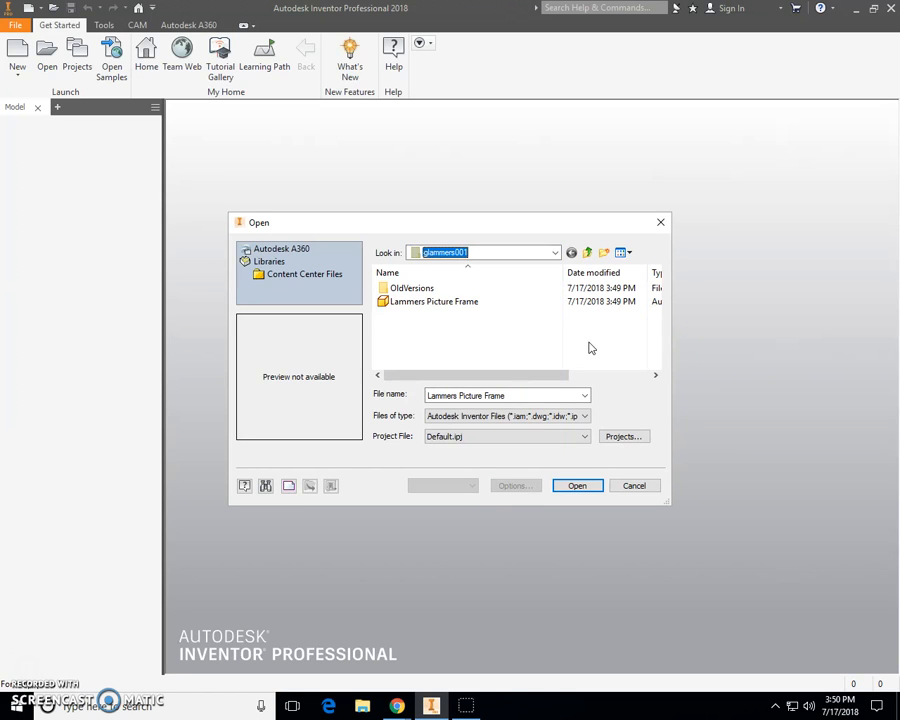
left_click(443, 302)
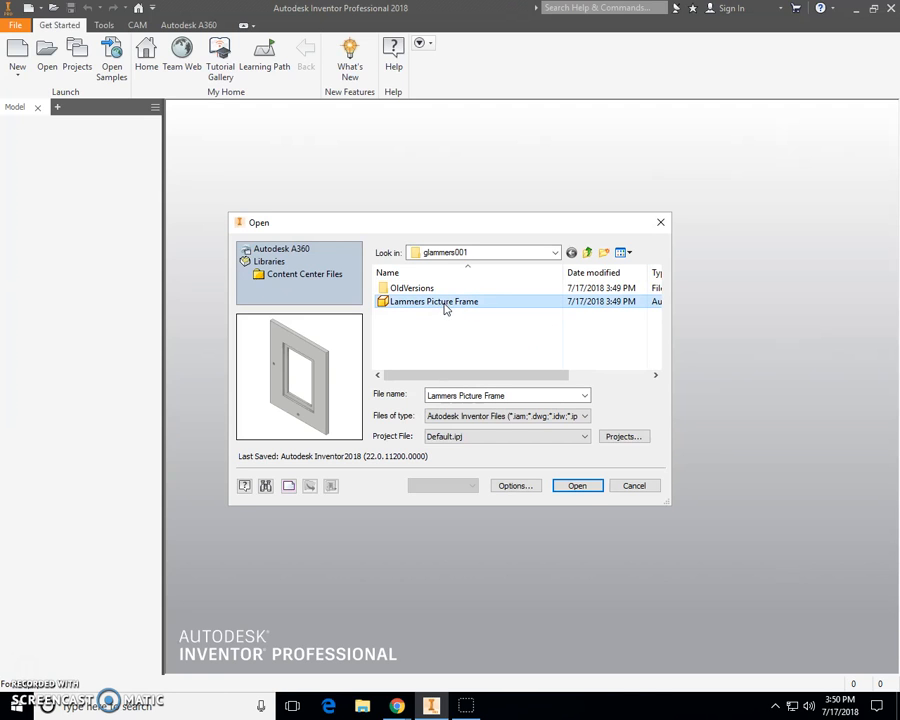
left_click(578, 486)
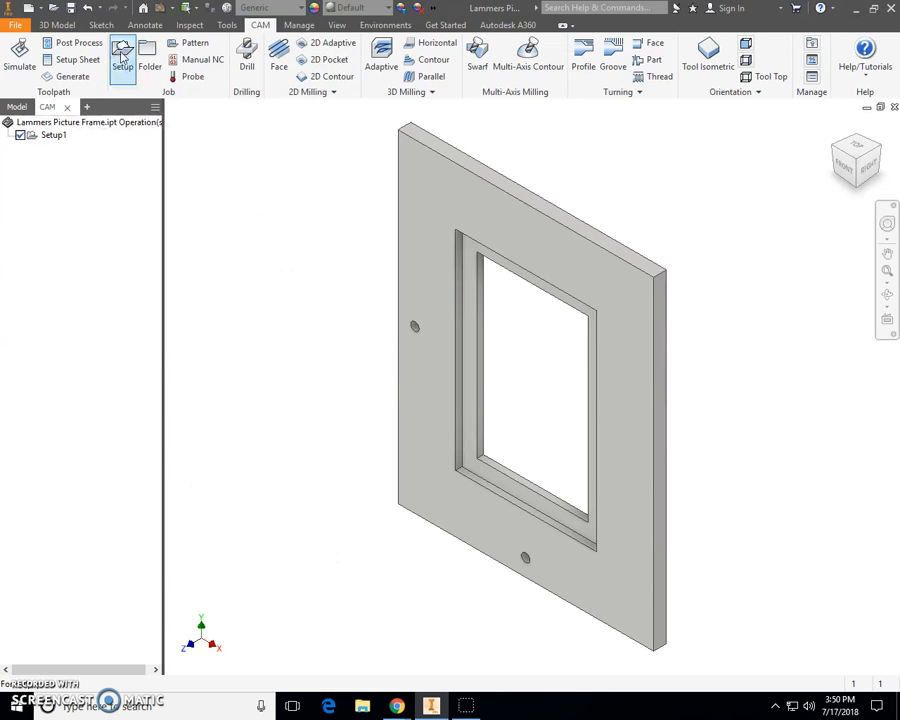
- Create a new CAM setup with the work coordinate system origin set to the model origin
left_click(121, 60)
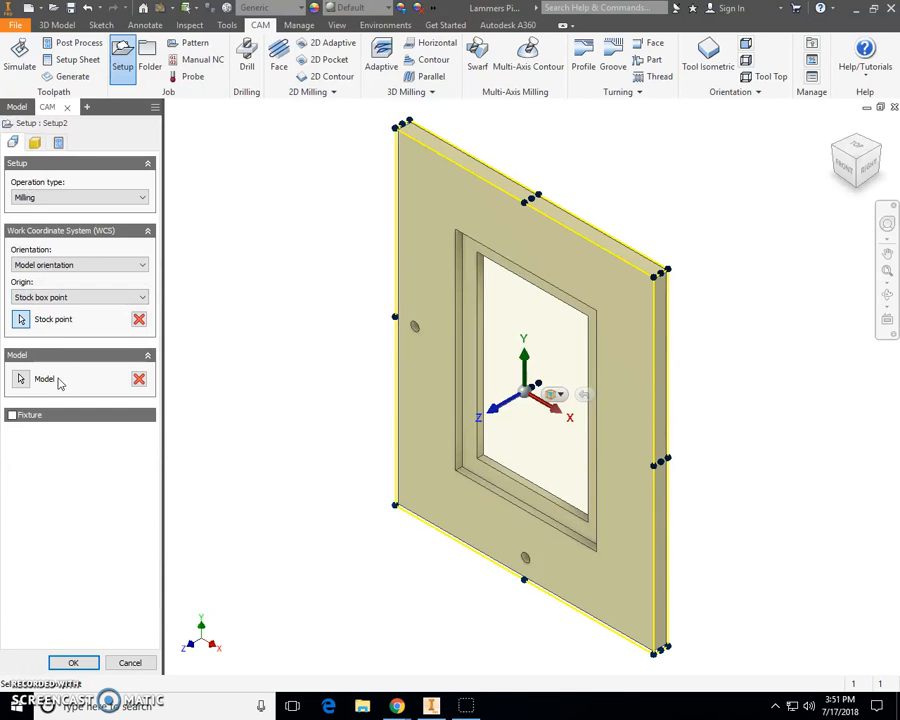
left_click(42, 298)
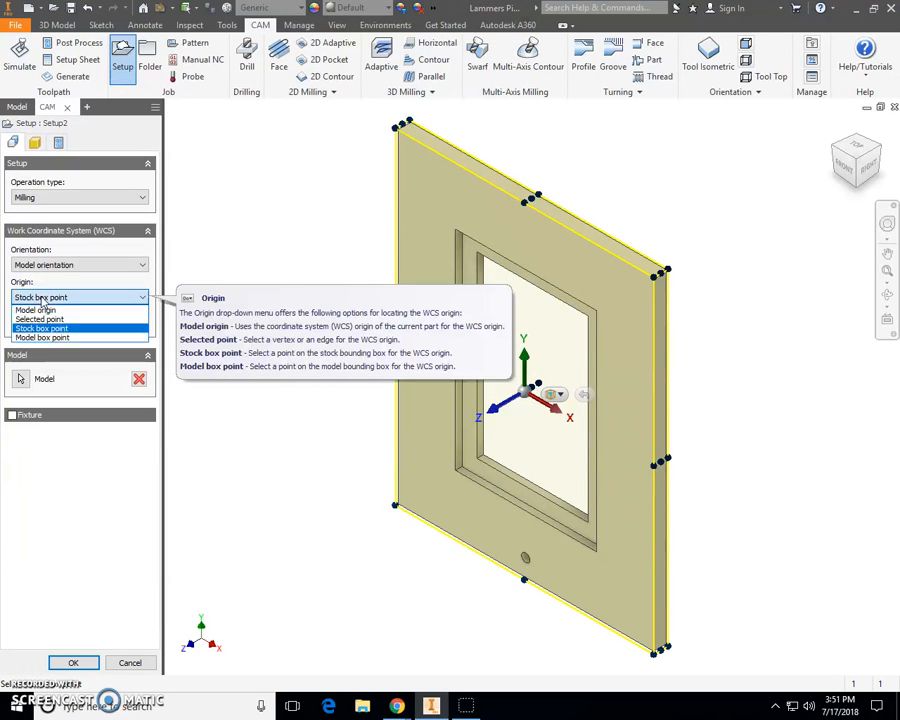
left_click(42, 311)
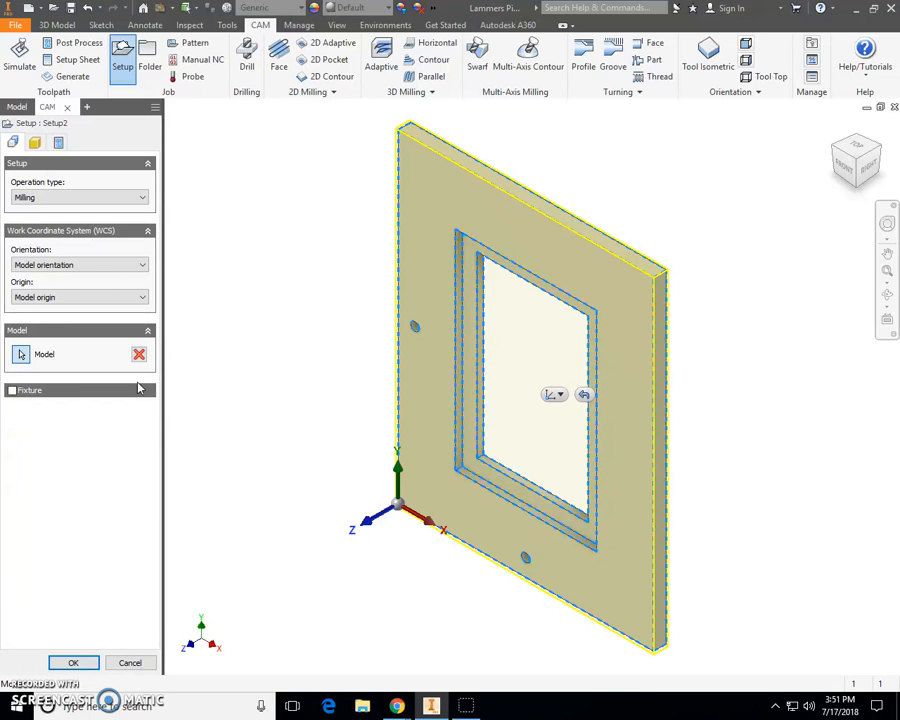
- Define the stock as a fixed size box with a height of 0.38 in
left_click(34, 145)
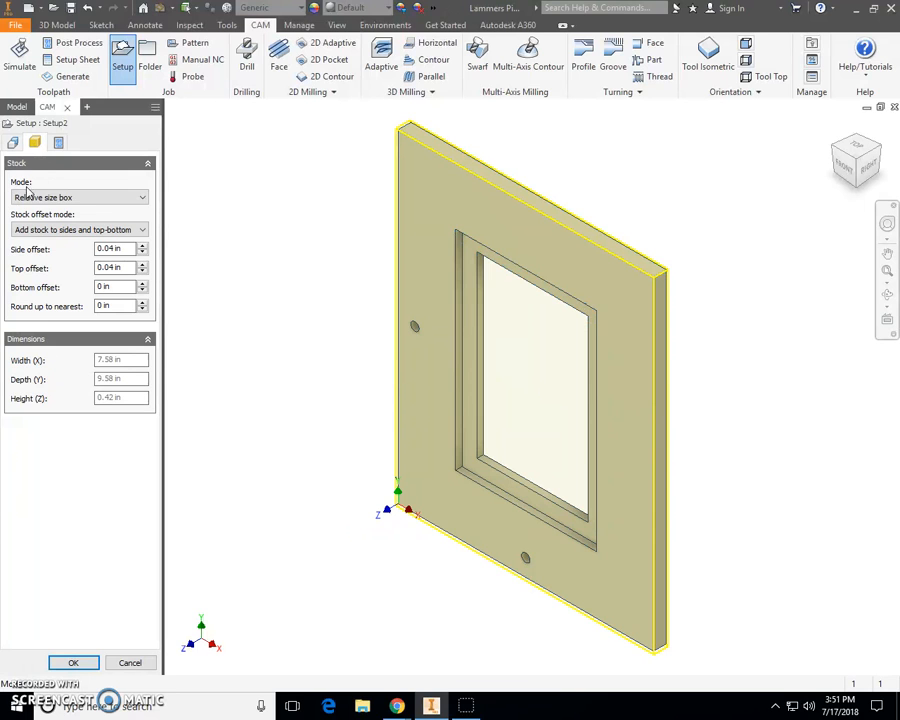
left_click(90, 198)
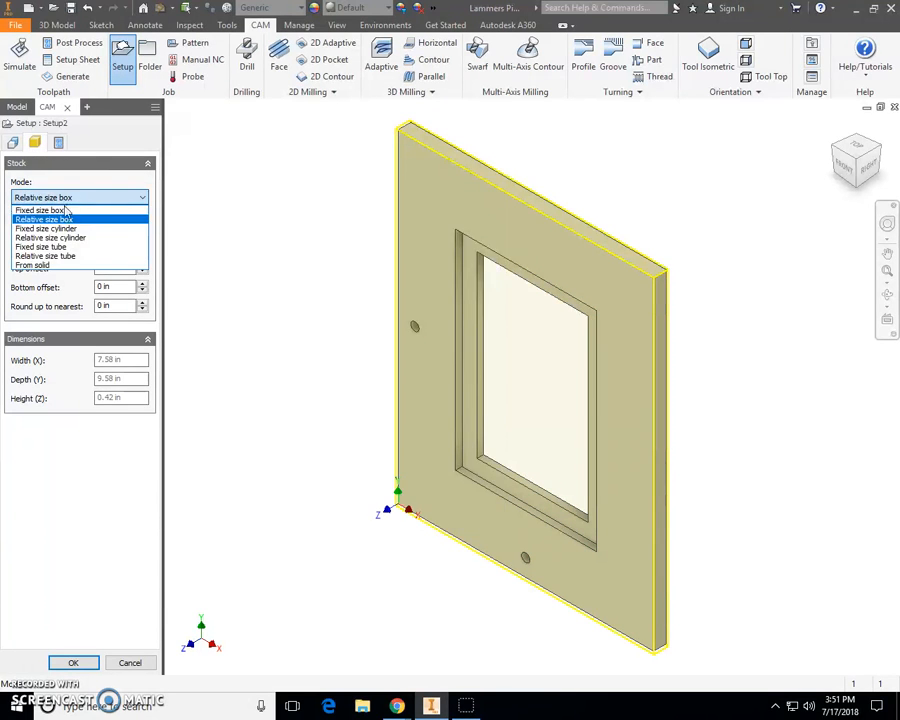
left_click(60, 210)
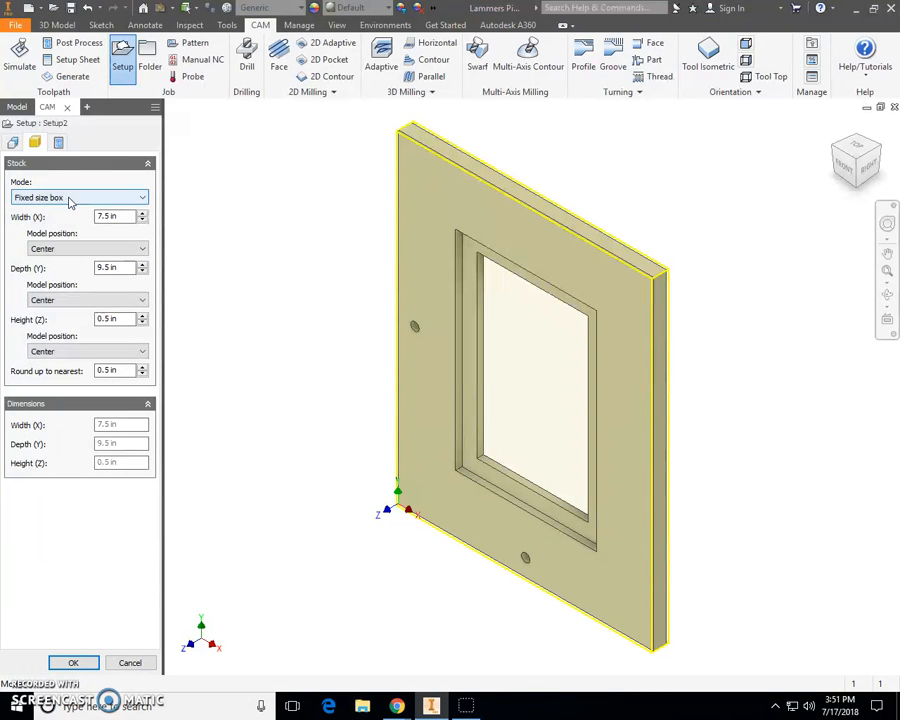
mouse_move(63, 207)
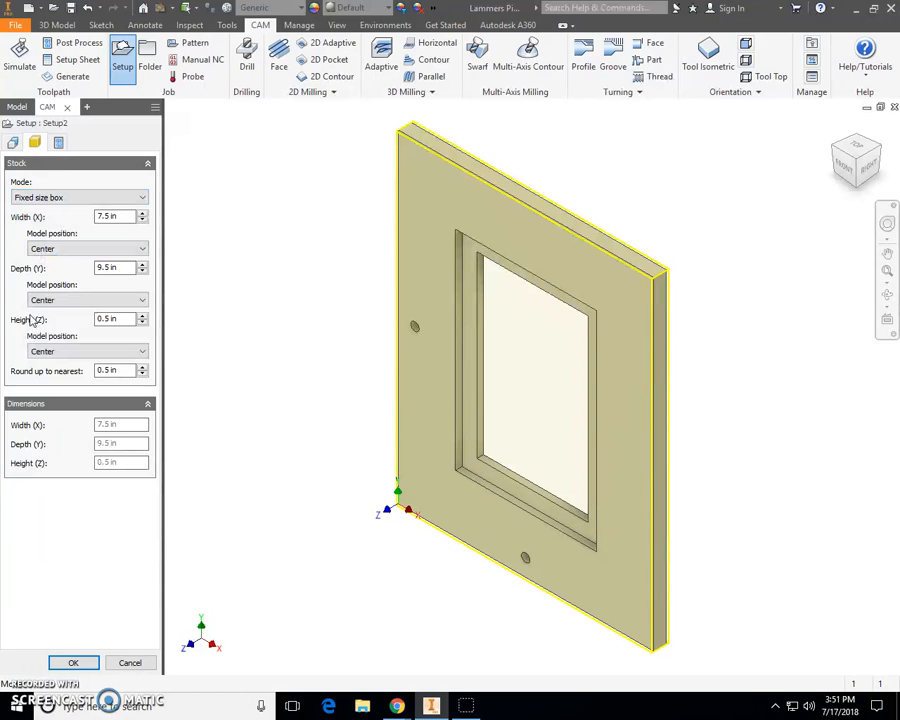
left_click(122, 318)
type(".38")
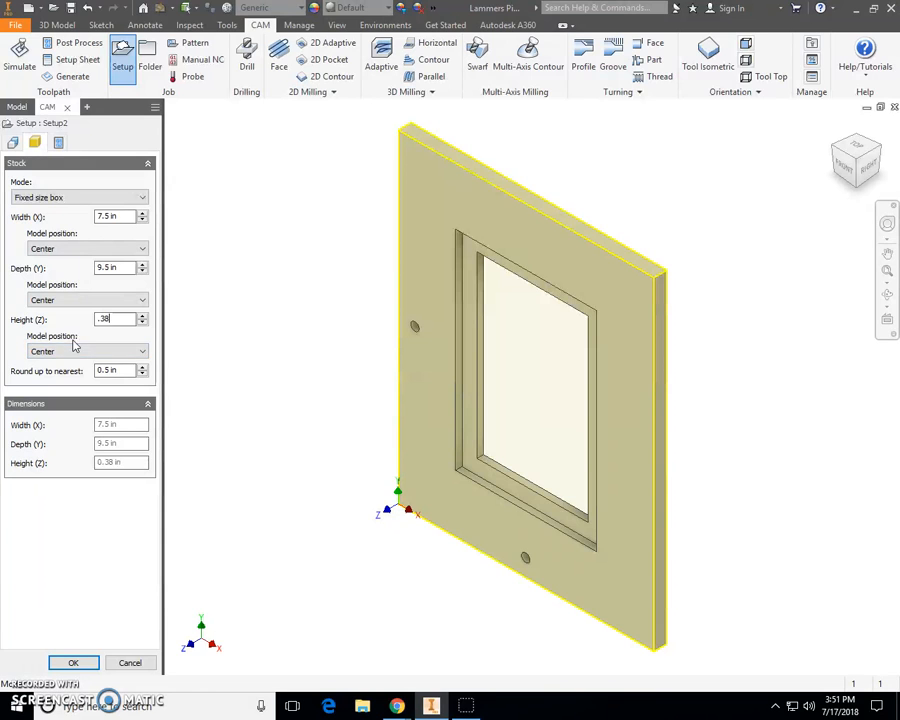
- Set the setup's program name to Lam and confirm the setup
left_click(57, 143)
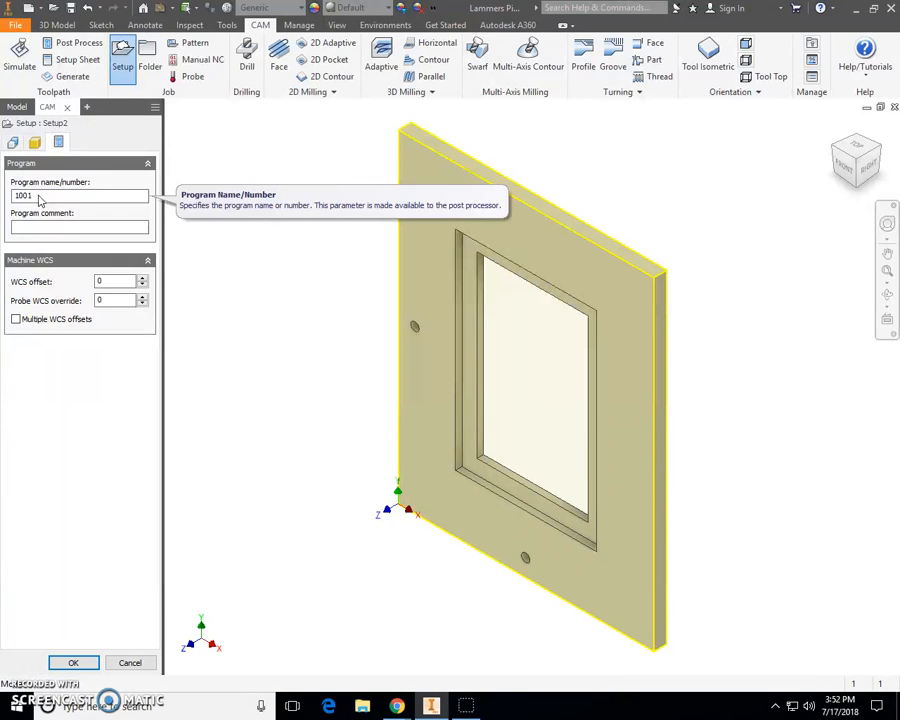
double_click(40, 198)
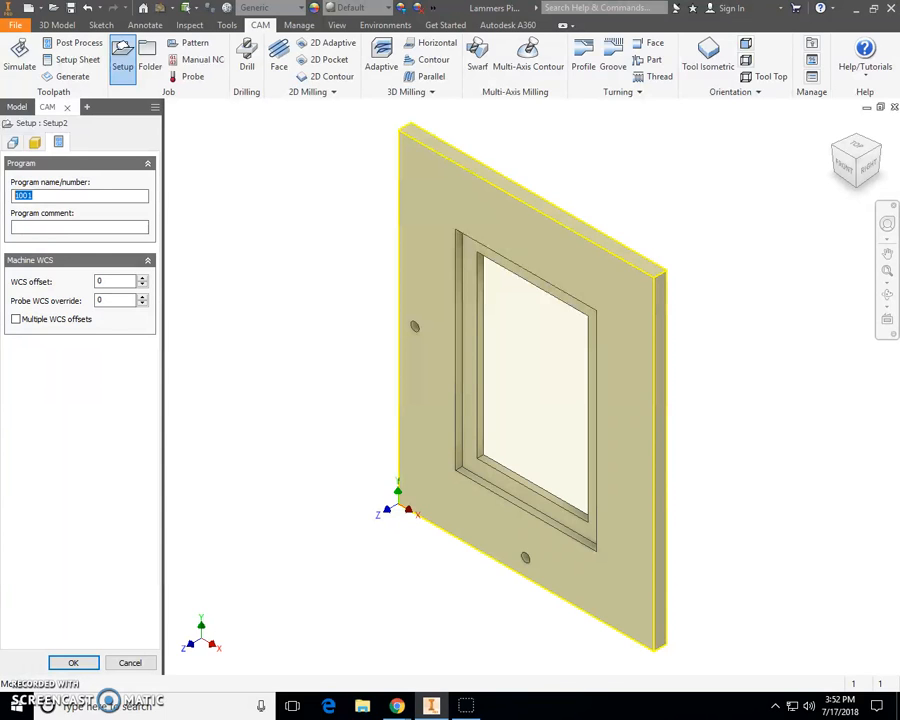
type("Lammers Picture Frame")
left_click(73, 662)
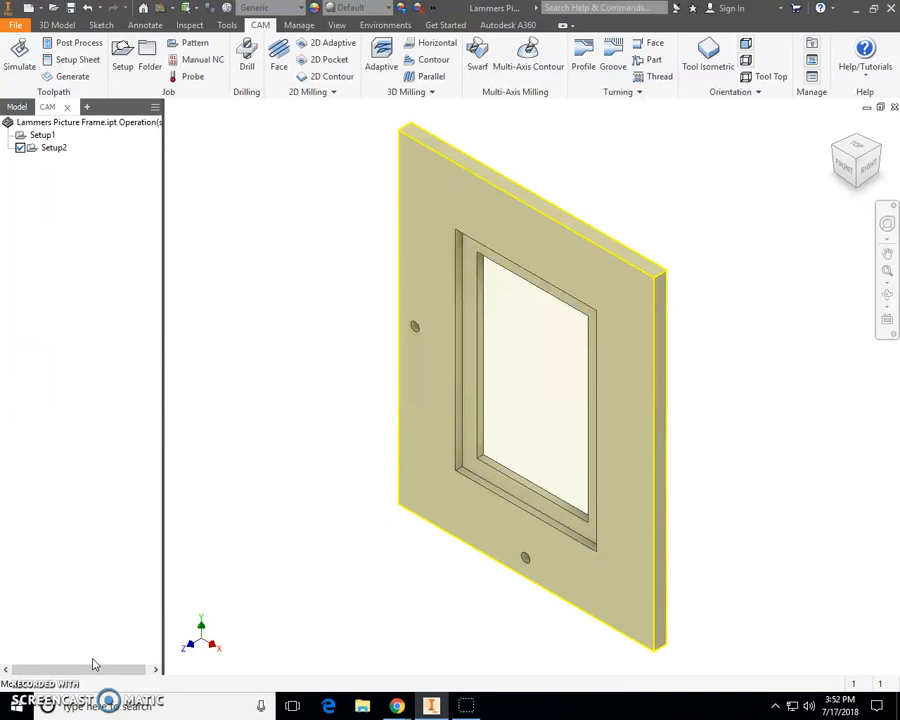
- Start a 2D Pocket operation and pick the #1 Ø1/8" flat end mill from the Butler MS Tool Library
left_click(327, 62)
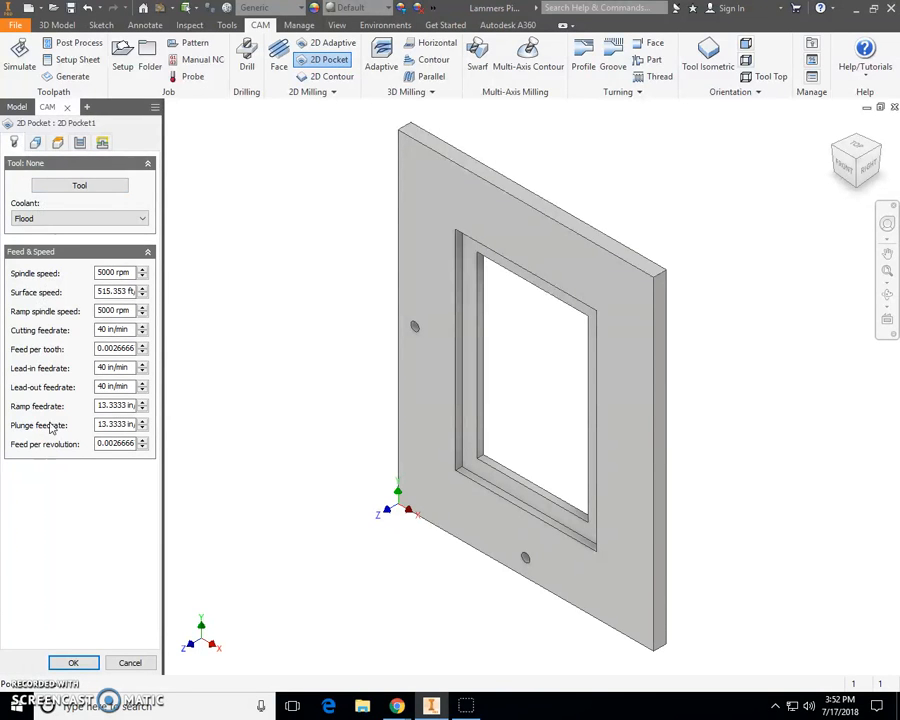
left_click(64, 192)
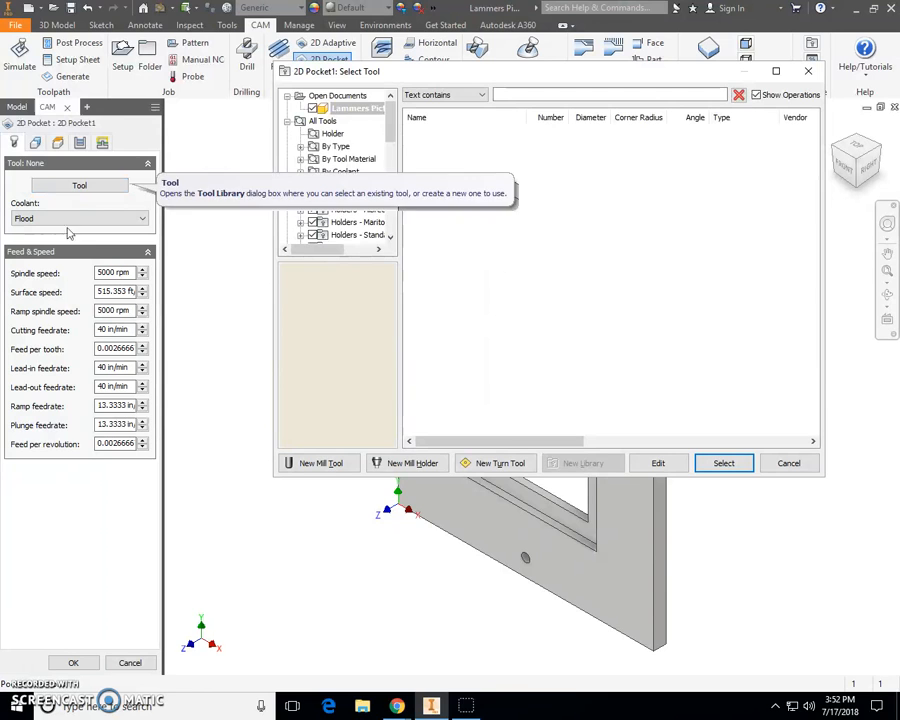
left_click_drag(552, 75, 517, 78)
left_click_drag(357, 116, 357, 224)
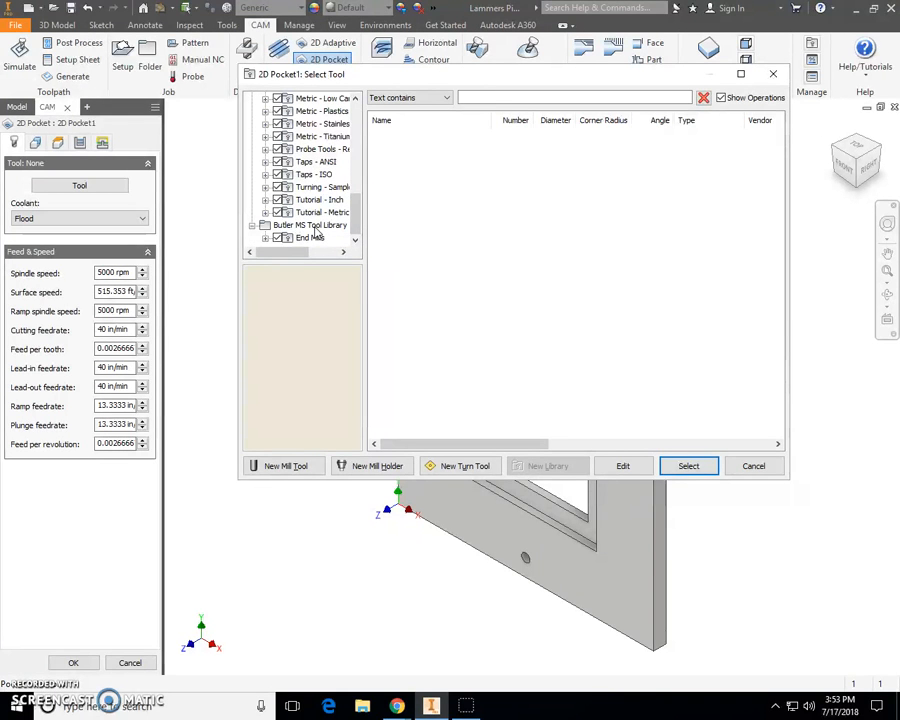
left_click(313, 227)
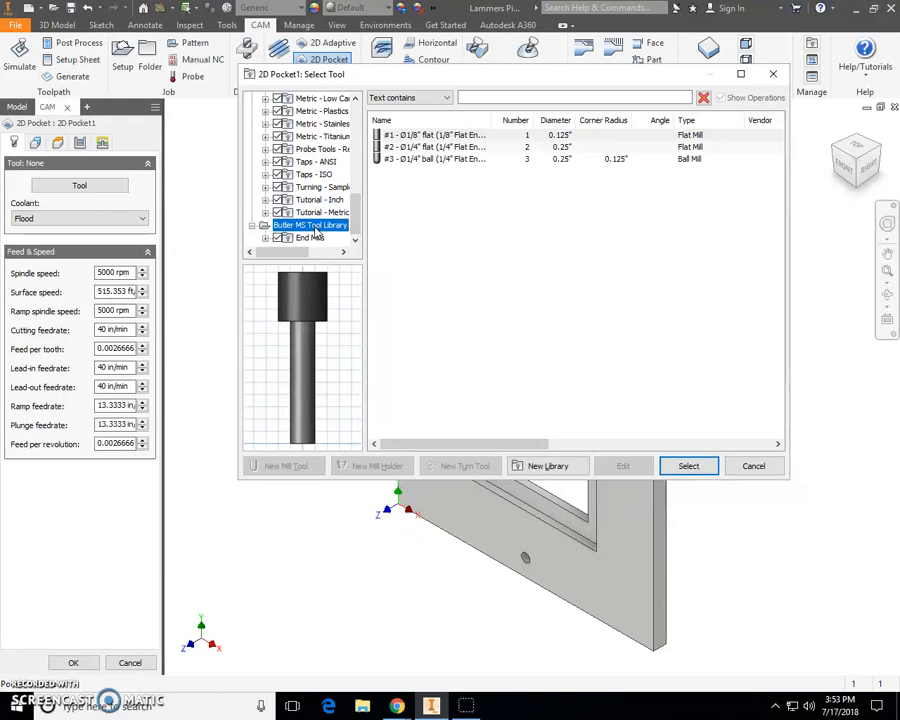
left_click(414, 137)
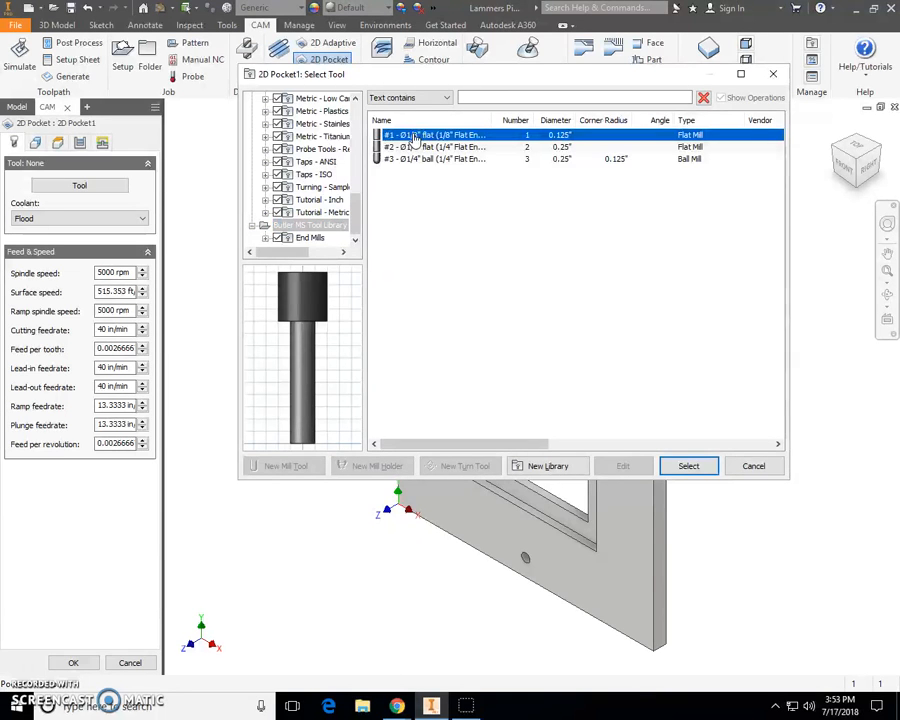
left_click(689, 466)
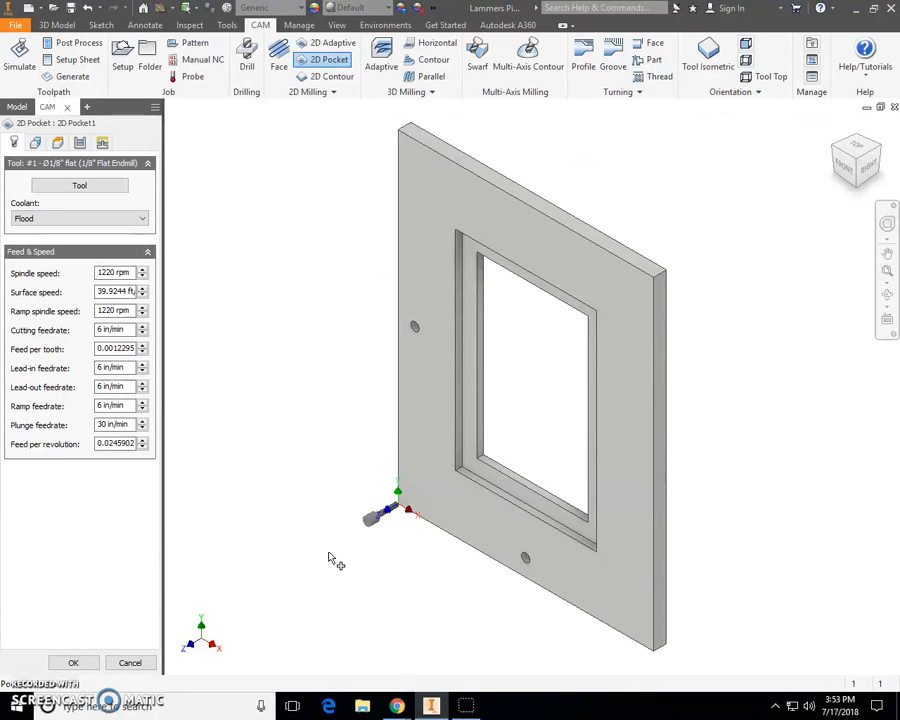
- Select the recessed frame pocket and both small holes on the frame face as pocket geometry
left_click(35, 142)
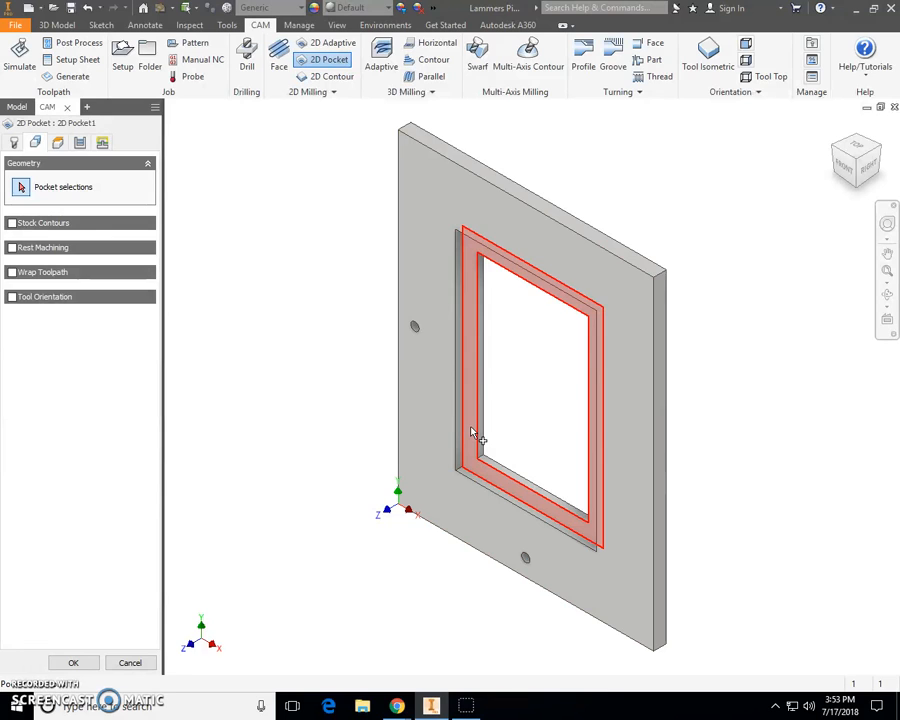
left_click(473, 432)
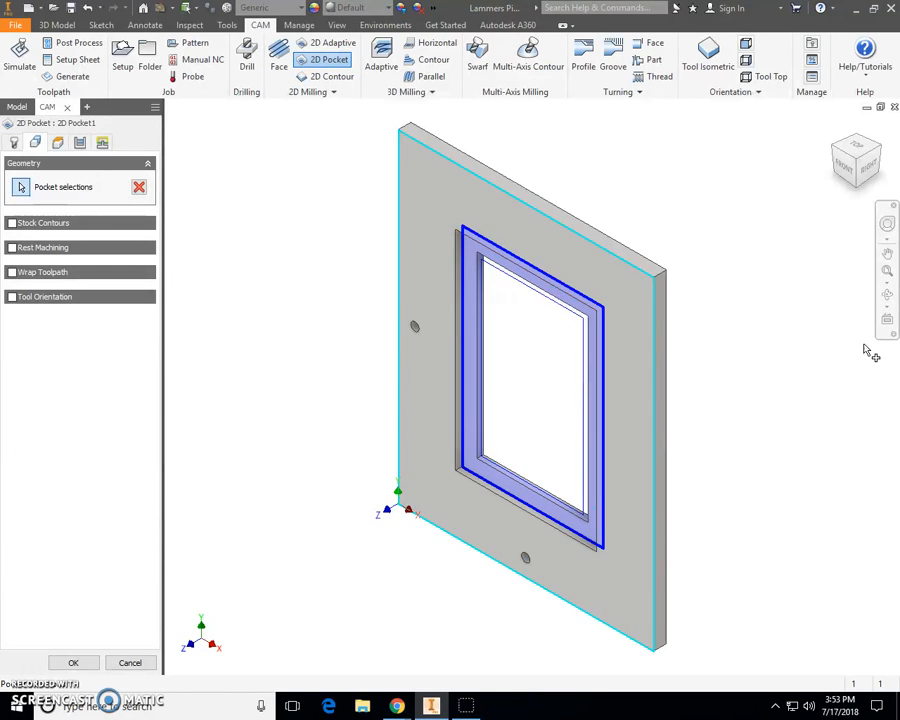
left_click(887, 297)
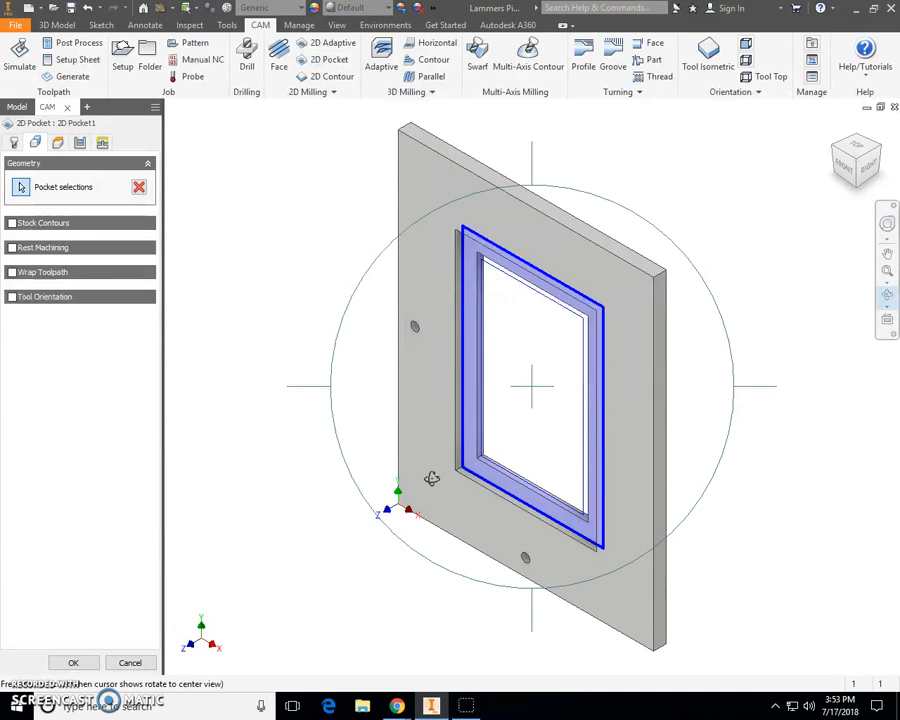
left_click_drag(425, 476, 488, 448)
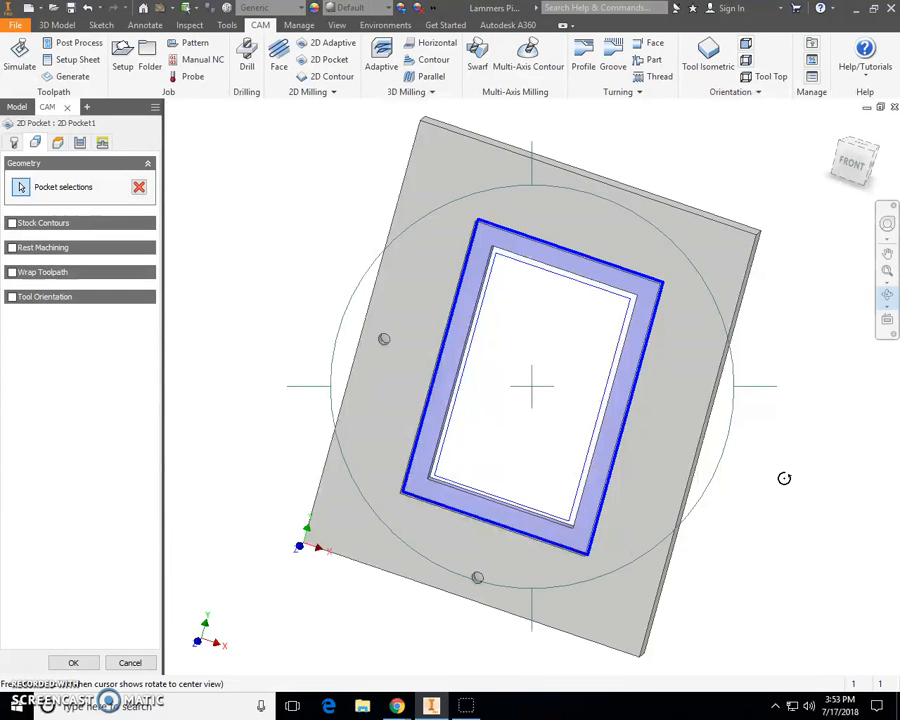
key("Escape")
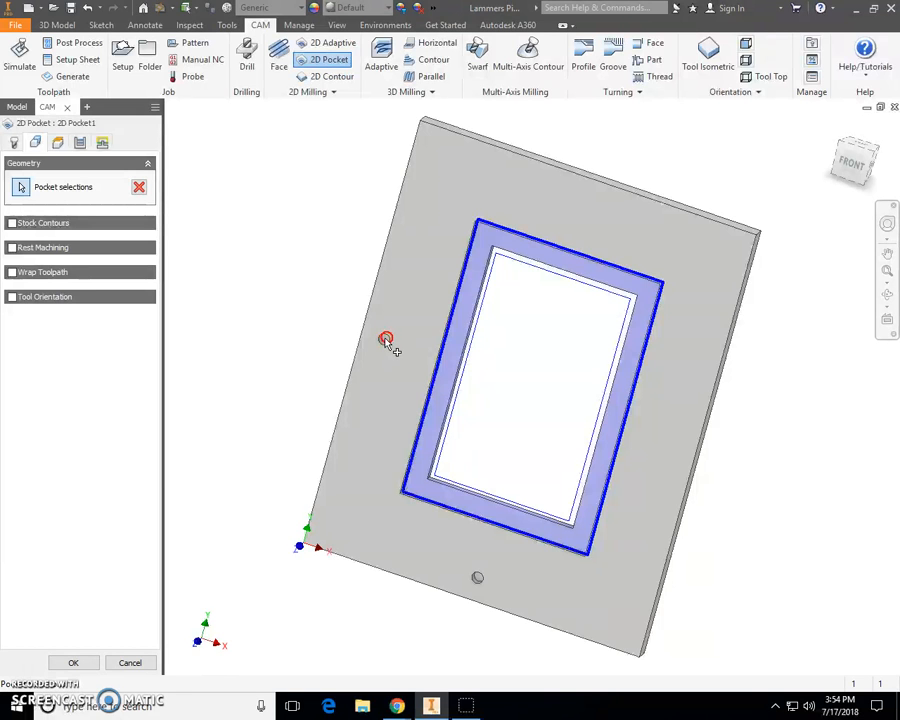
scroll(387, 342, "up", 5)
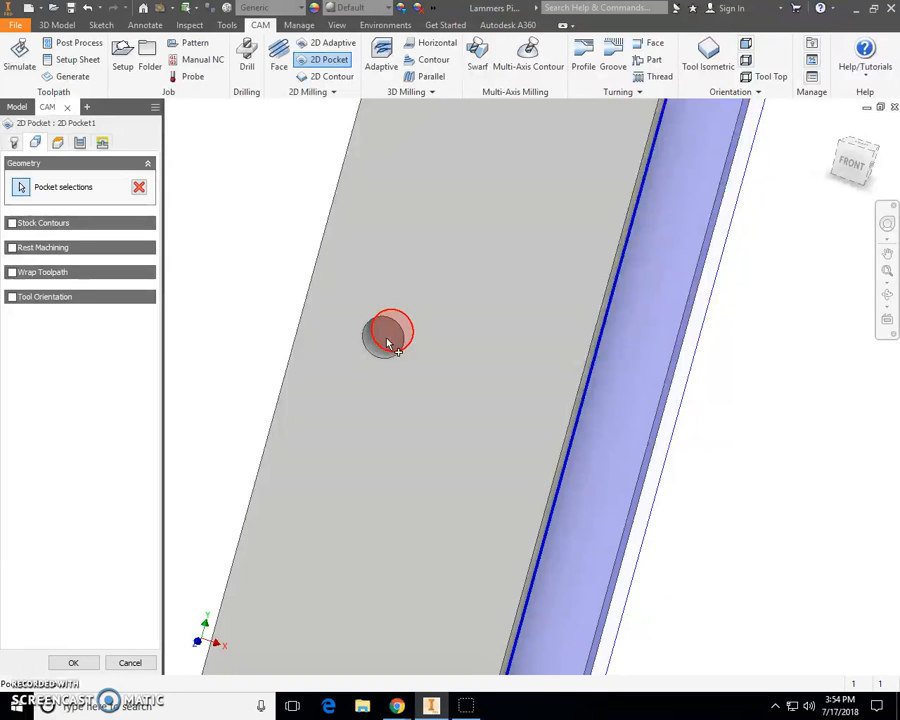
scroll(412, 404, "down", 5)
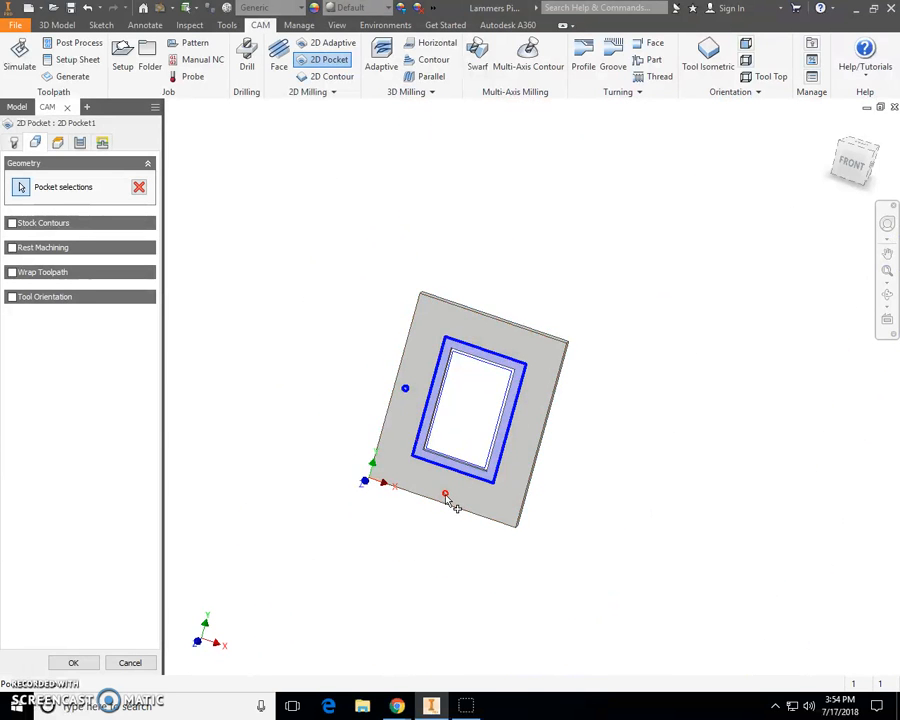
scroll(448, 498, "up", 3)
scroll(444, 488, "up", 2)
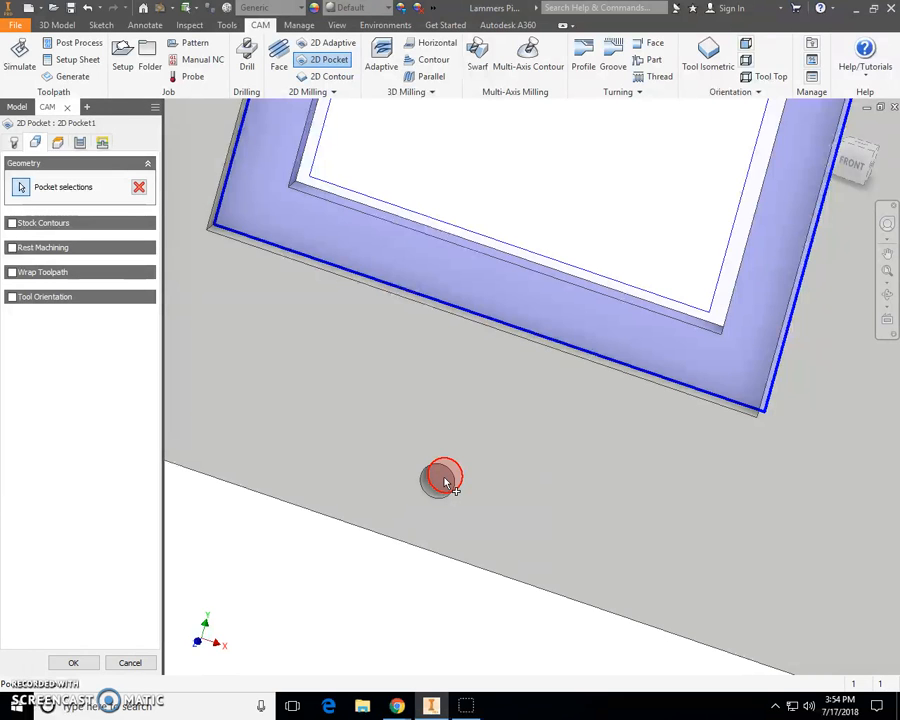
left_click(445, 483)
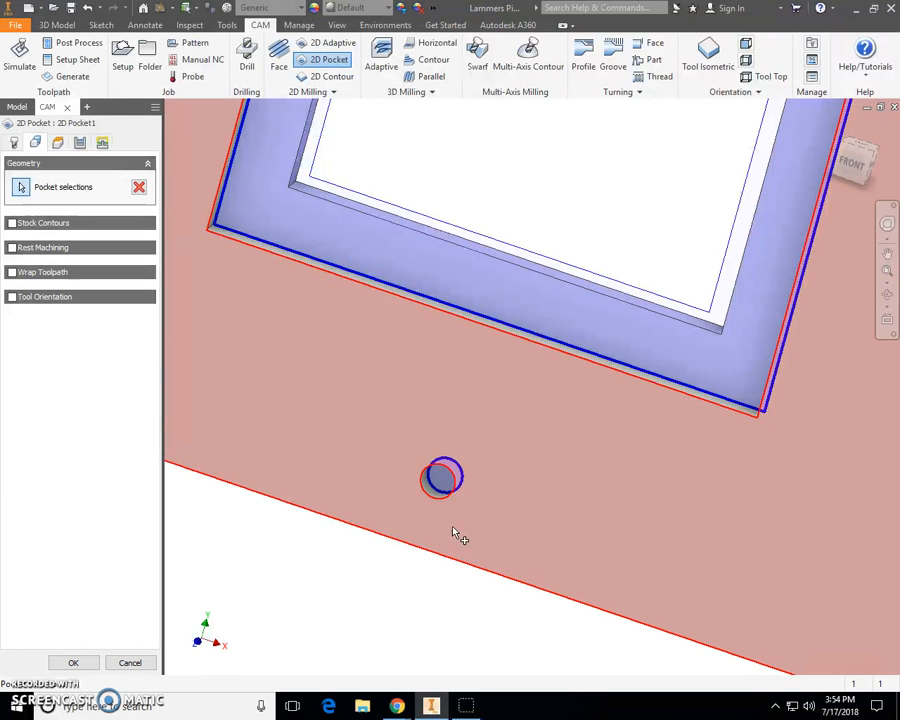
scroll(452, 528, "down", 5)
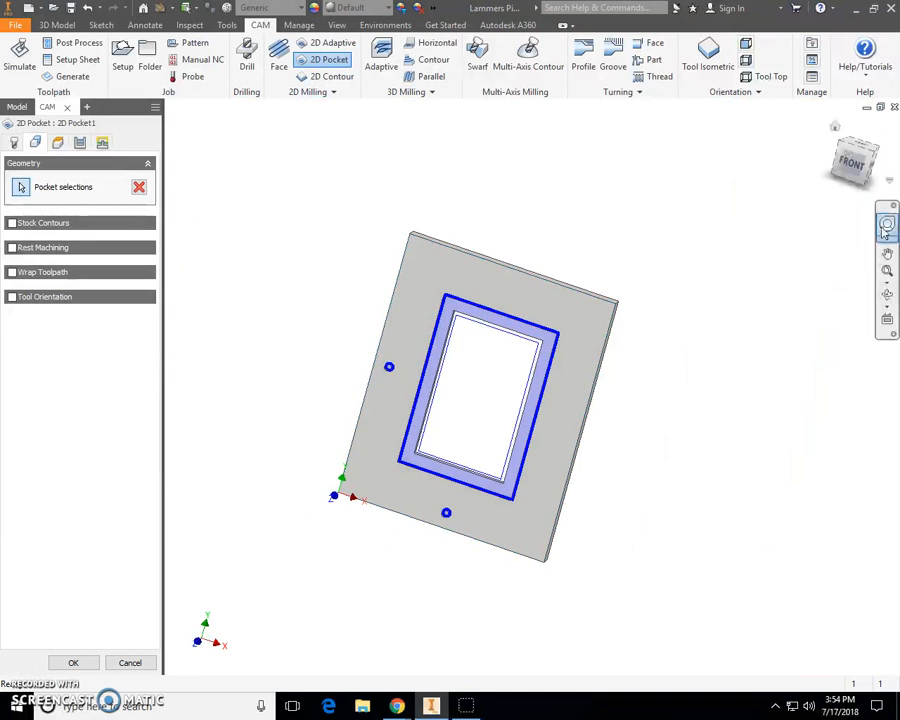
left_click(835, 129)
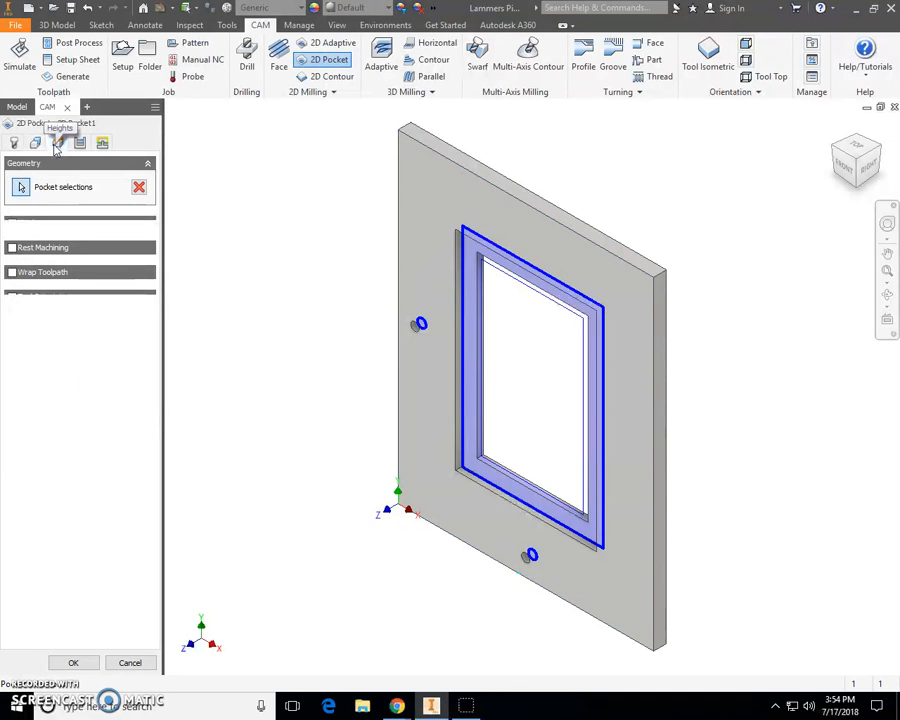
- Set the pocket's clearance height to Stock top with a 0.2 in offset, and feed height to Stock top
left_click(56, 143)
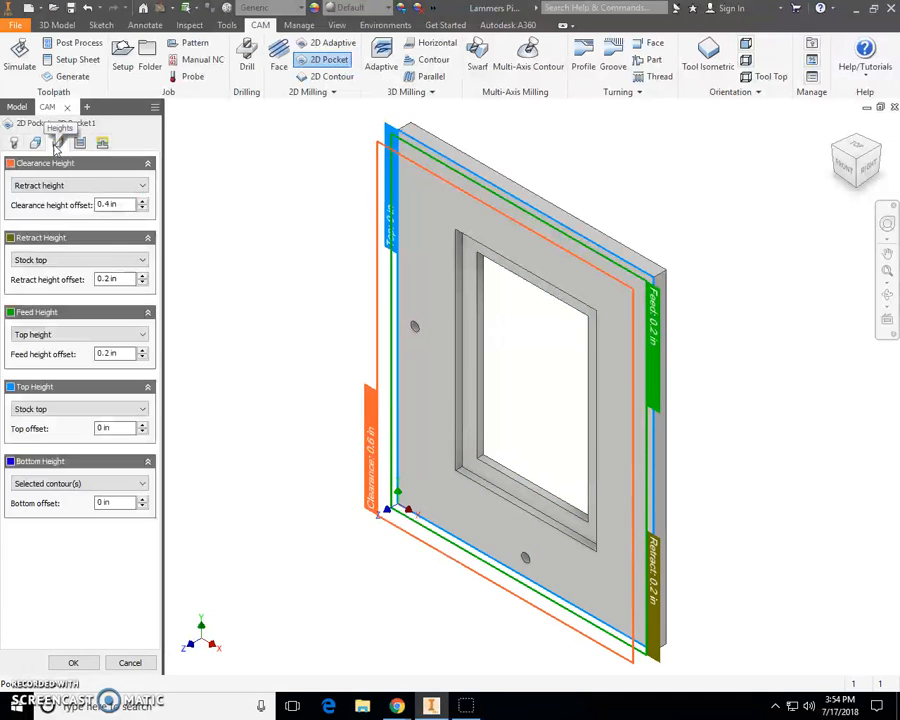
left_click(140, 189)
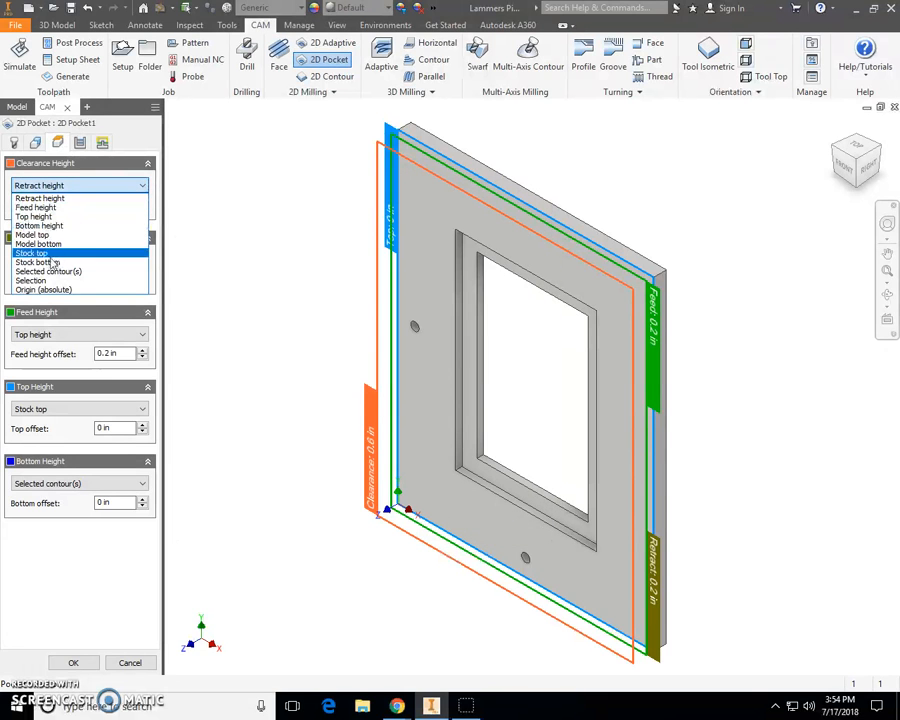
left_click(50, 251)
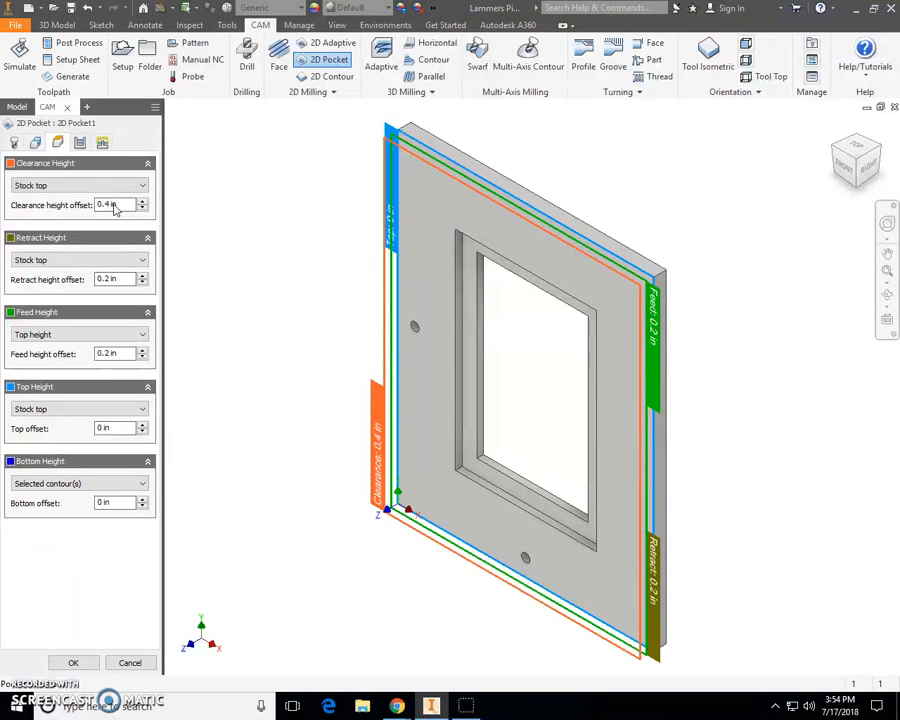
left_click_drag(126, 204, 92, 210)
key("BackSpace")
type(".2")
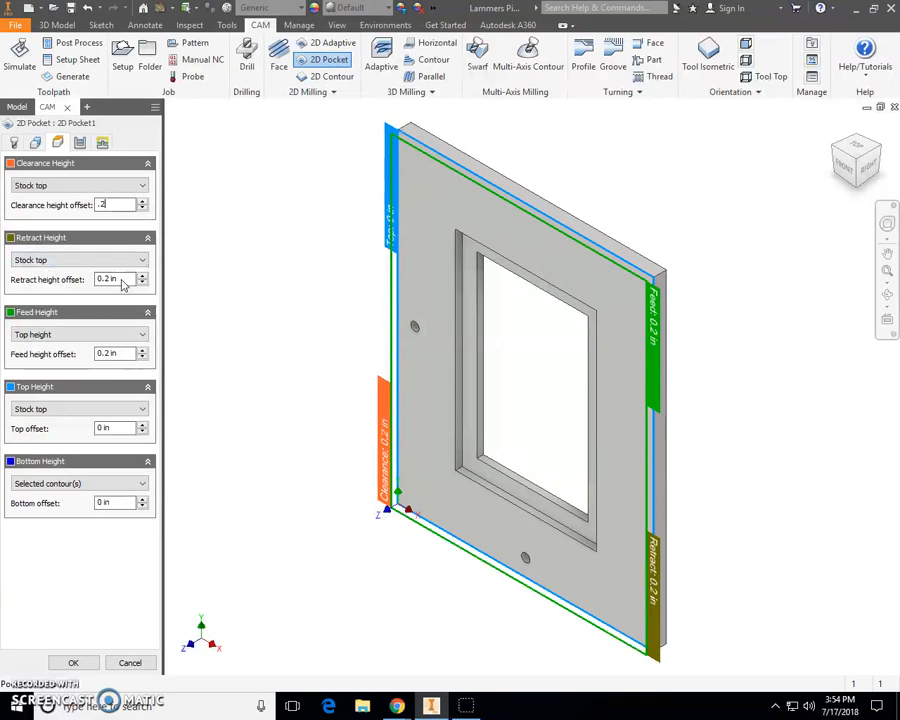
left_click(60, 335)
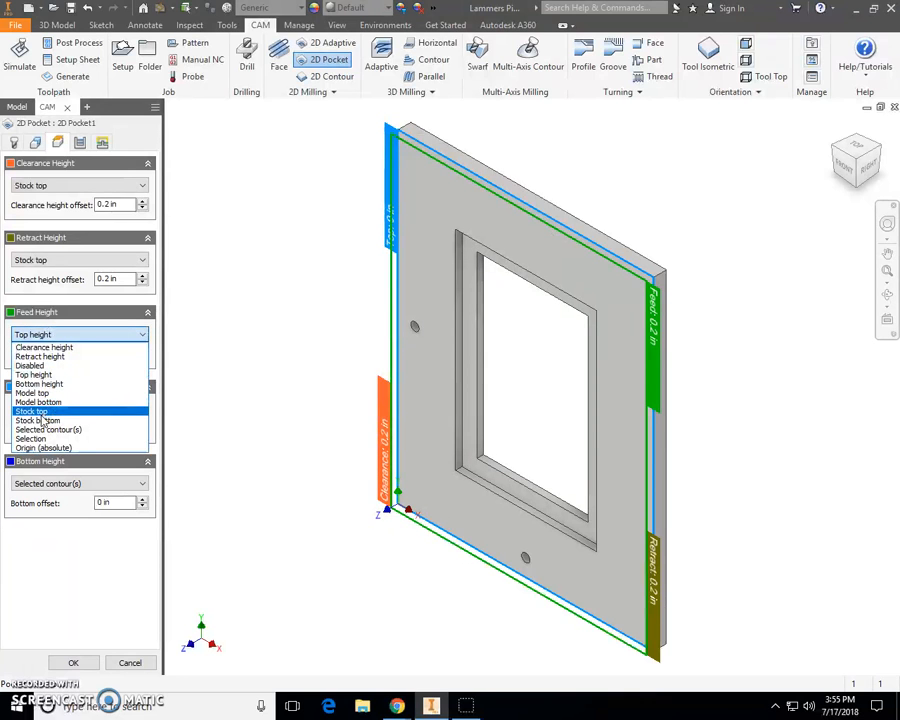
left_click(40, 413)
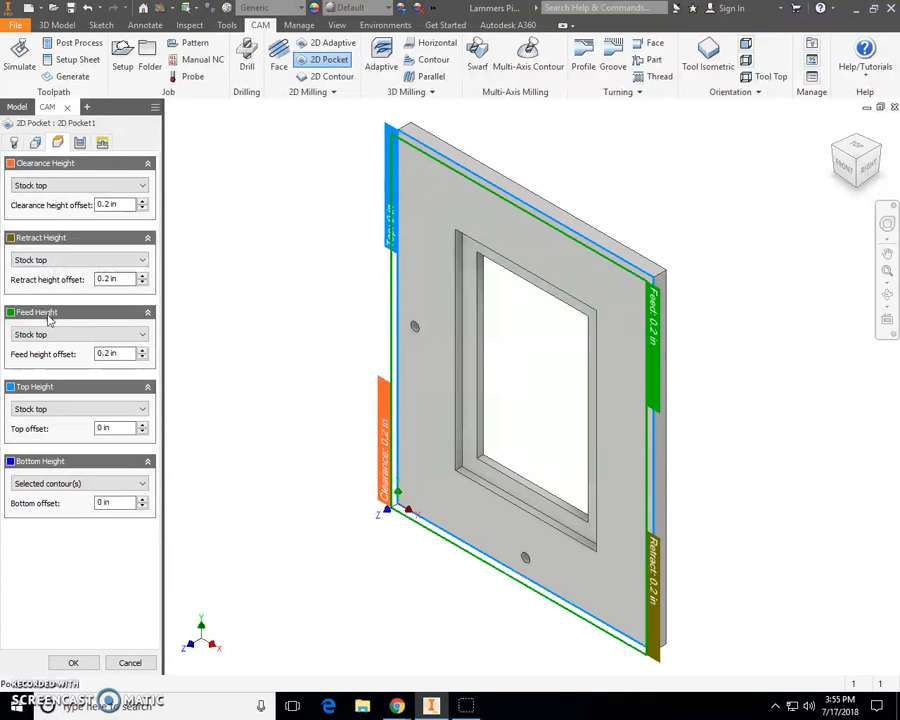
- Turn off Stock to Leave in the pocket's passes settings
left_click(80, 143)
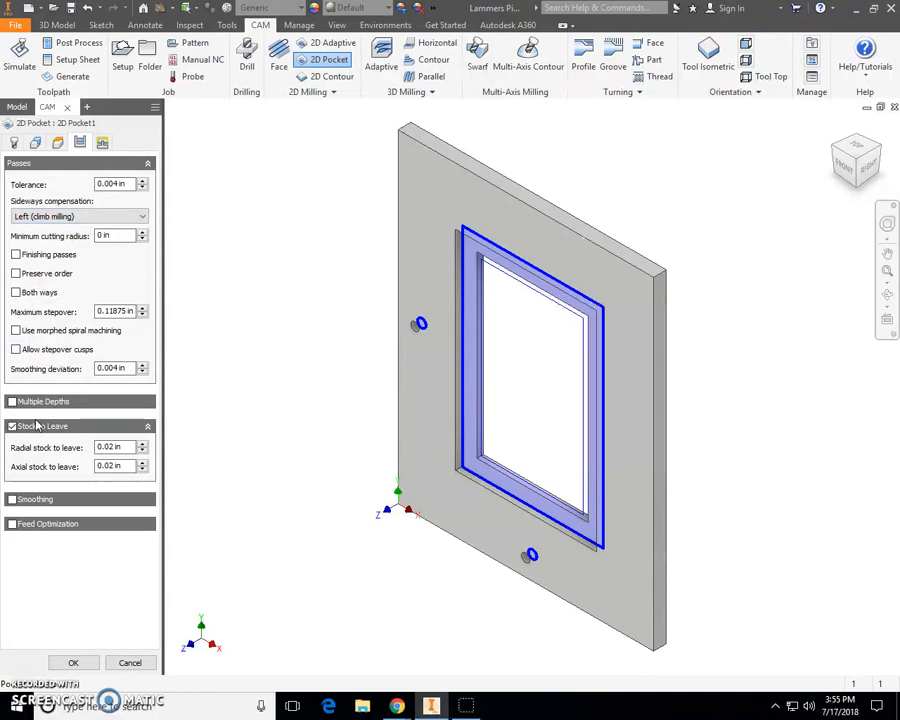
mouse_move(13, 430)
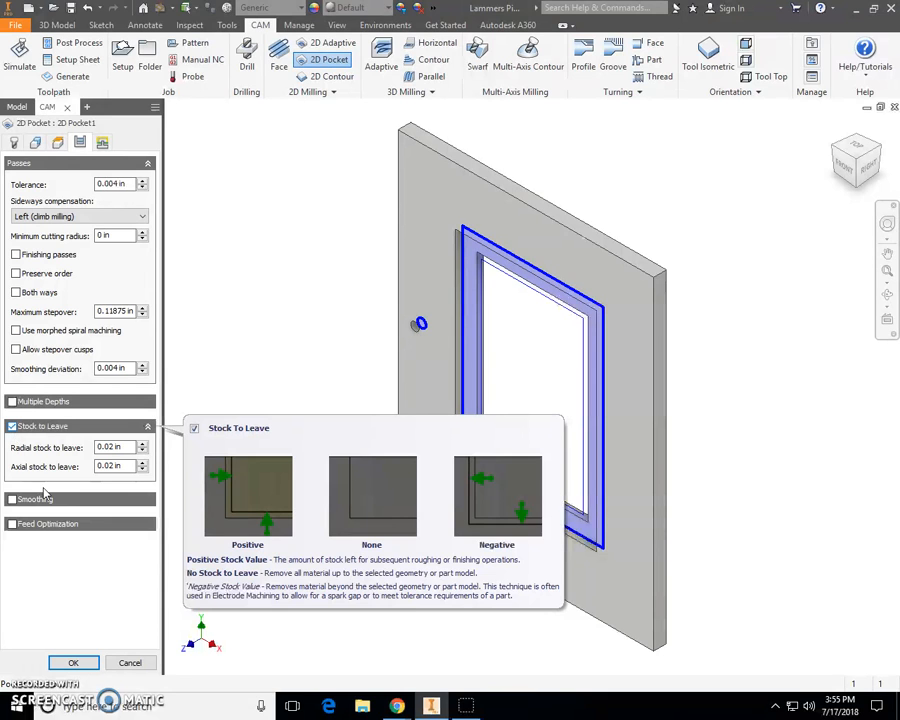
left_click(12, 427)
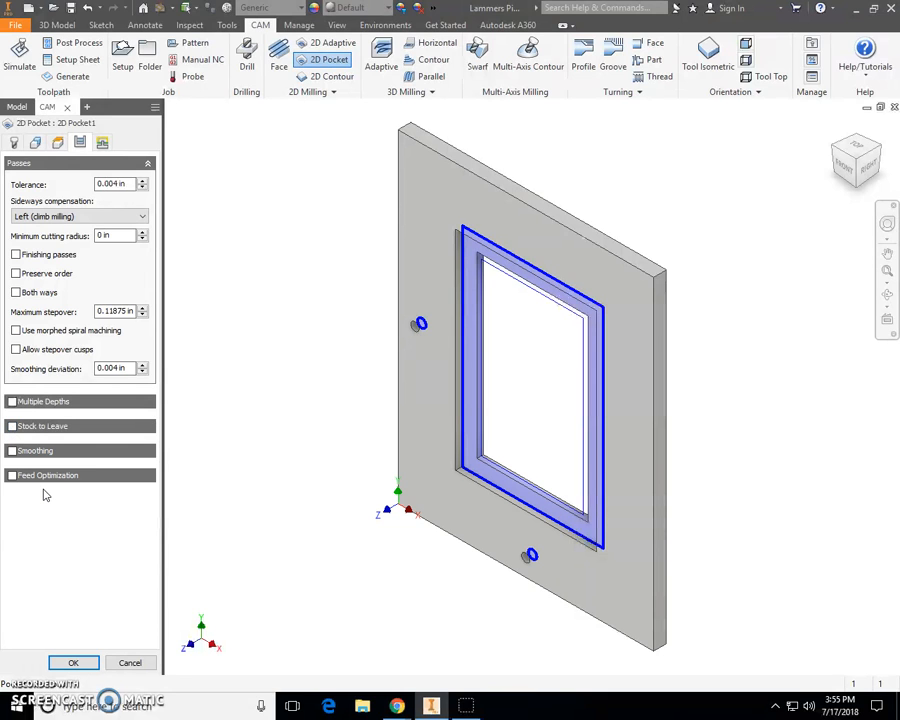
- Disable lead-in and lead-out in the pocket's linking settings
left_click(103, 143)
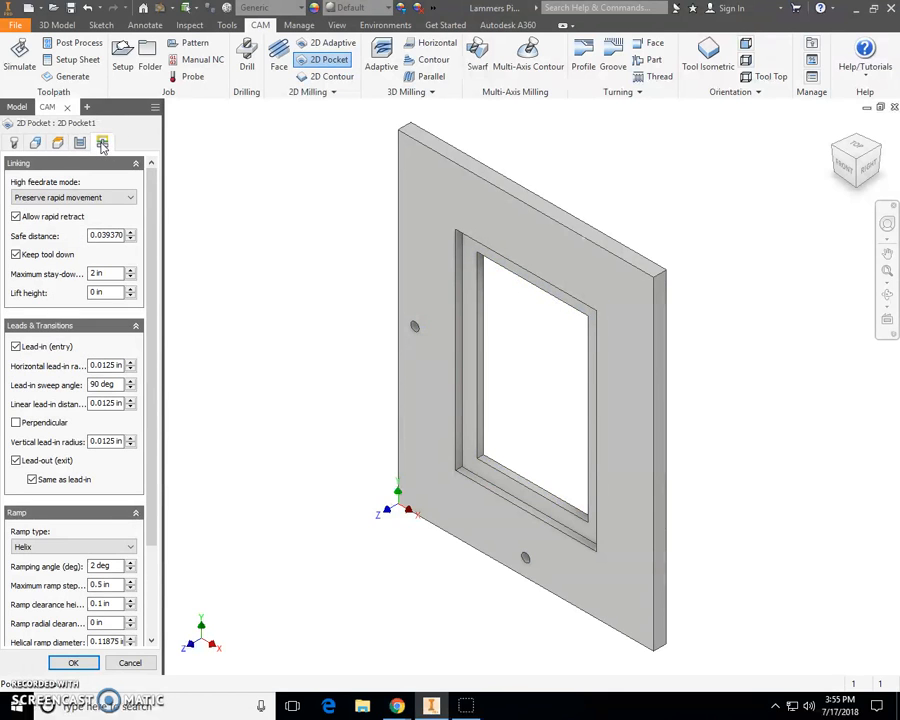
left_click(16, 347)
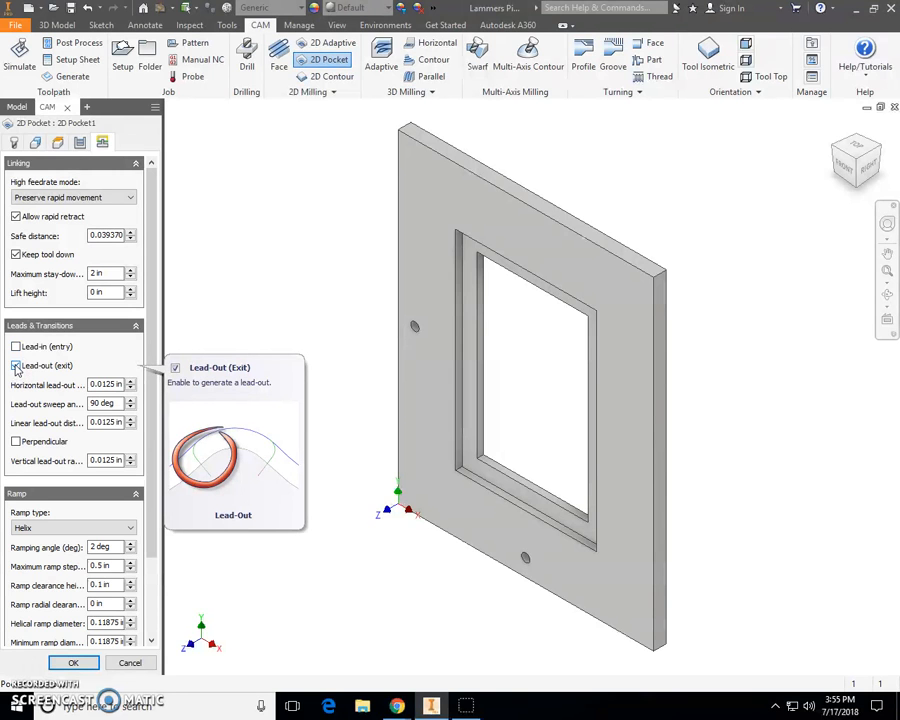
left_click(16, 366)
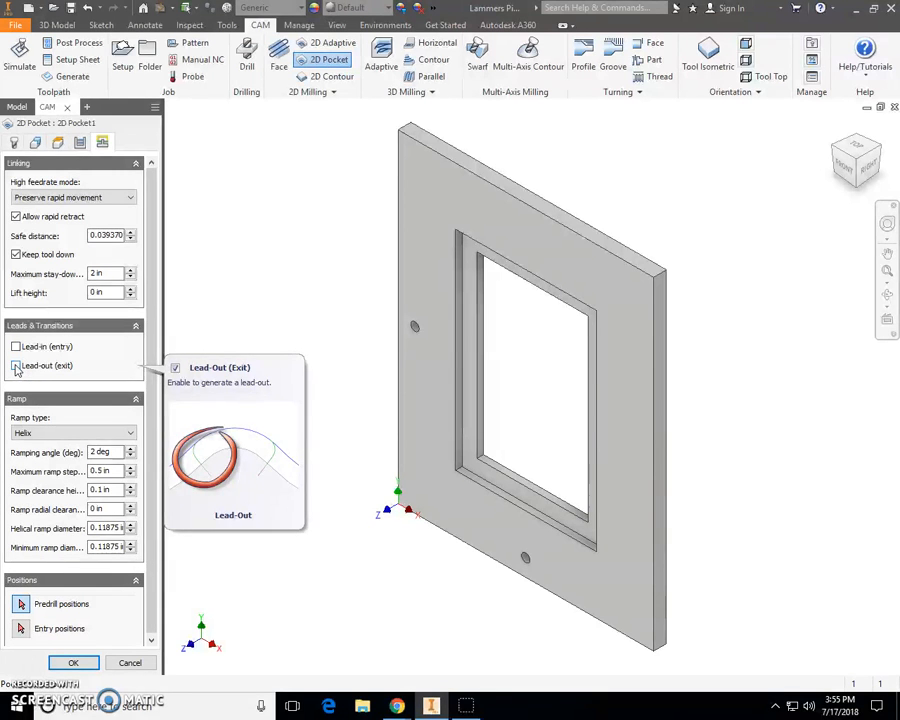
- Set the pocket's ramp type to Plunge and confirm the 2D Pocket operation
left_click(44, 436)
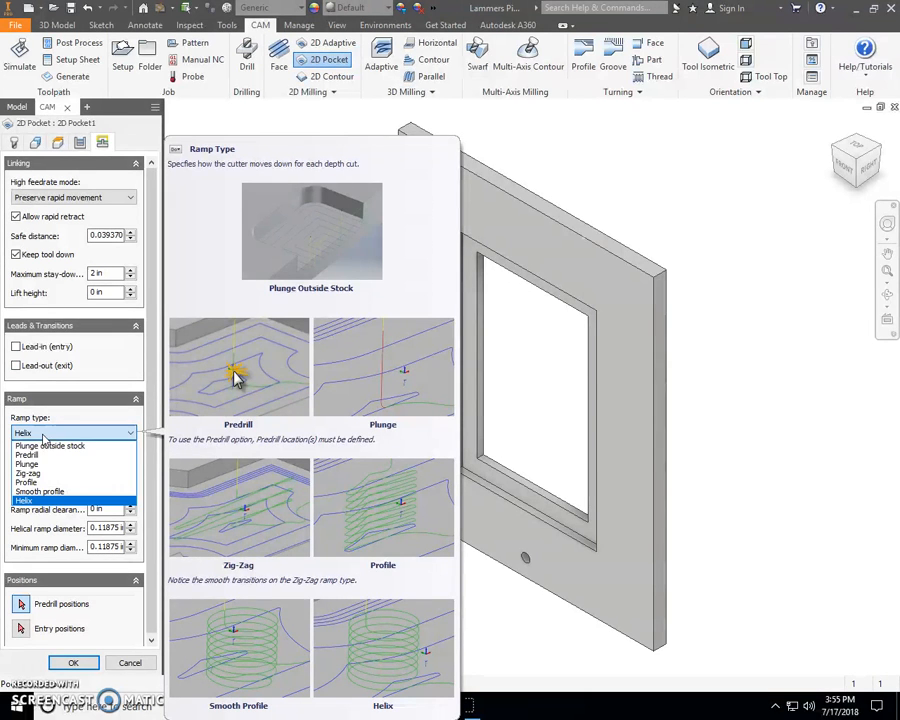
left_click(33, 465)
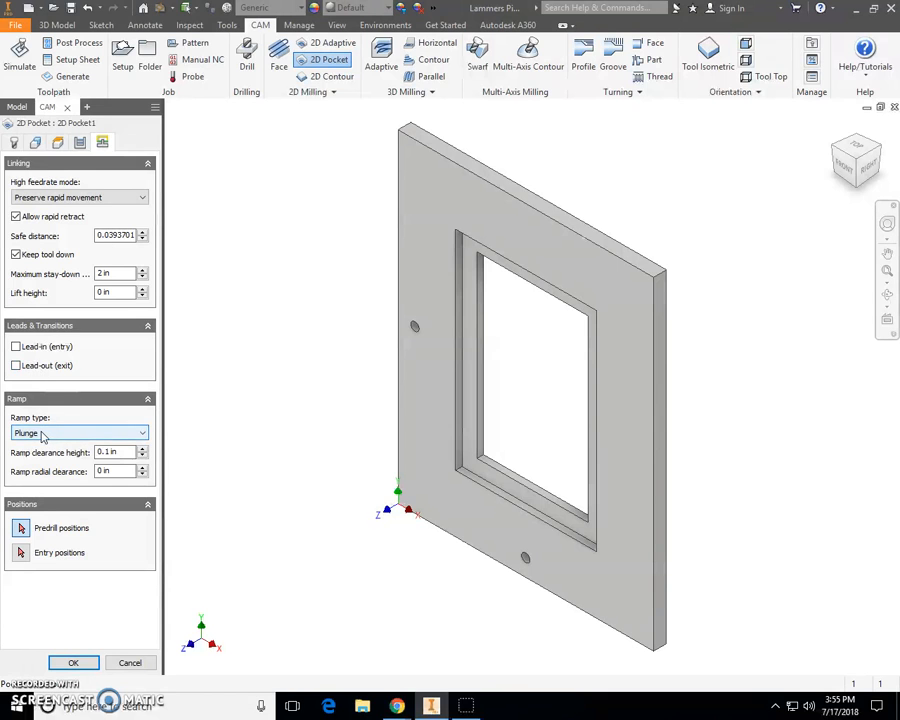
mouse_move(42, 436)
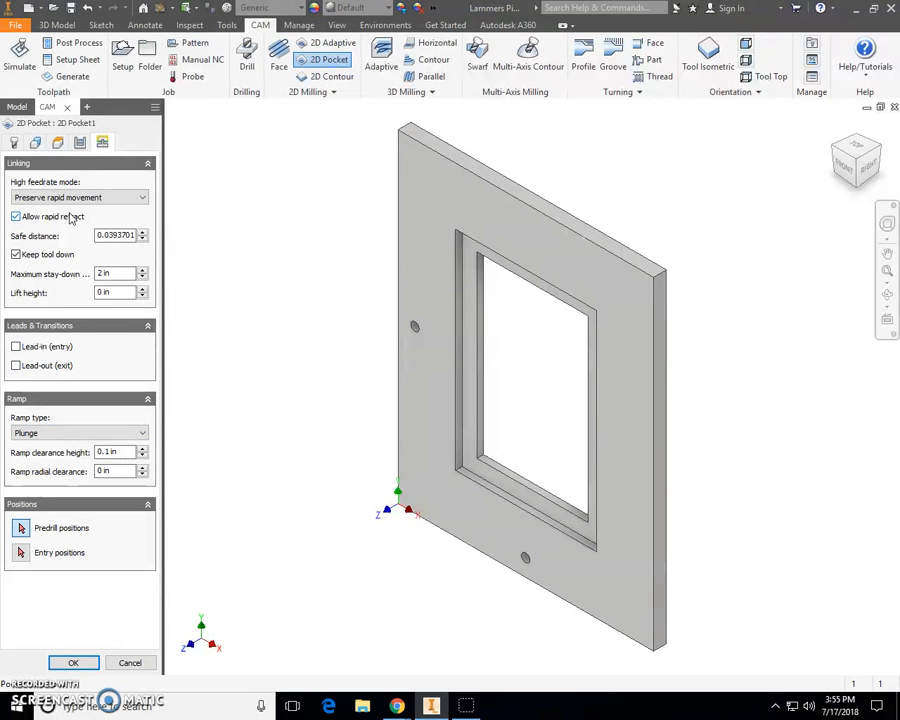
left_click(74, 664)
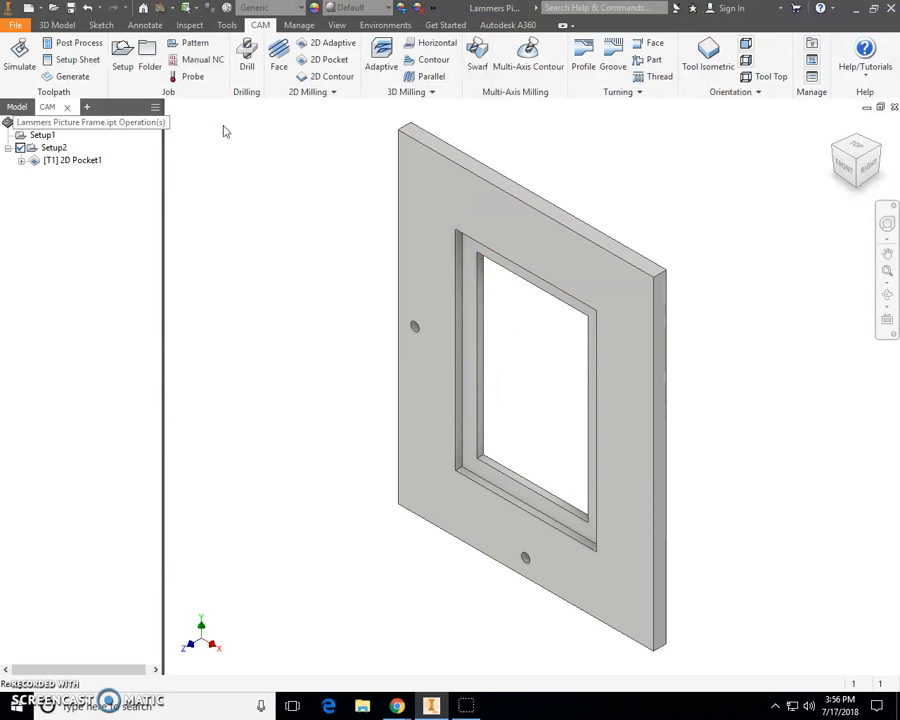
- Start a 2D Contour operation using the #1 Ø1/8" flat end mill
left_click(326, 82)
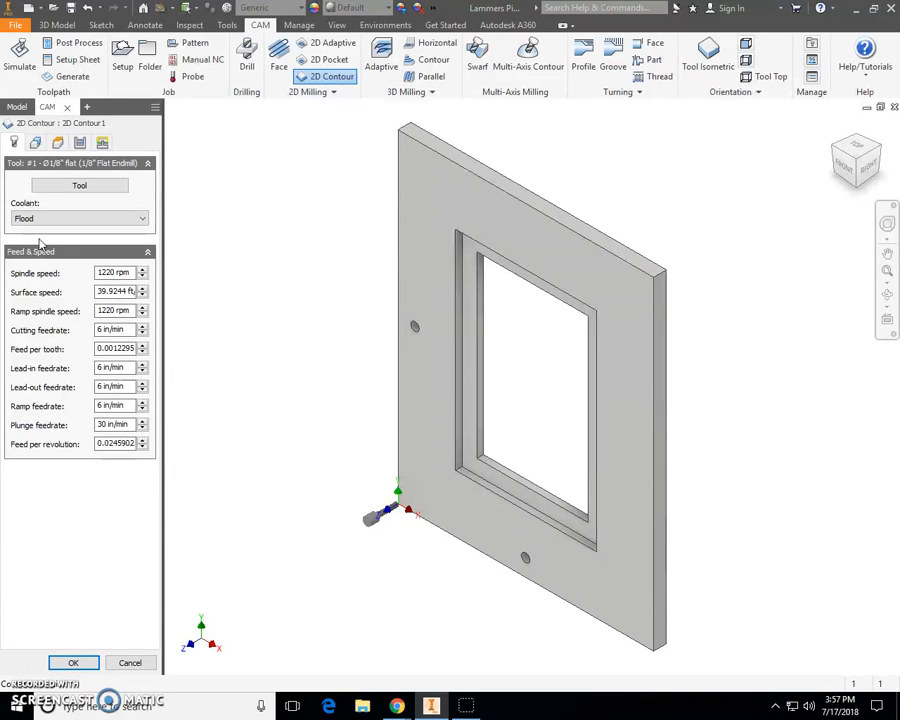
left_click(47, 184)
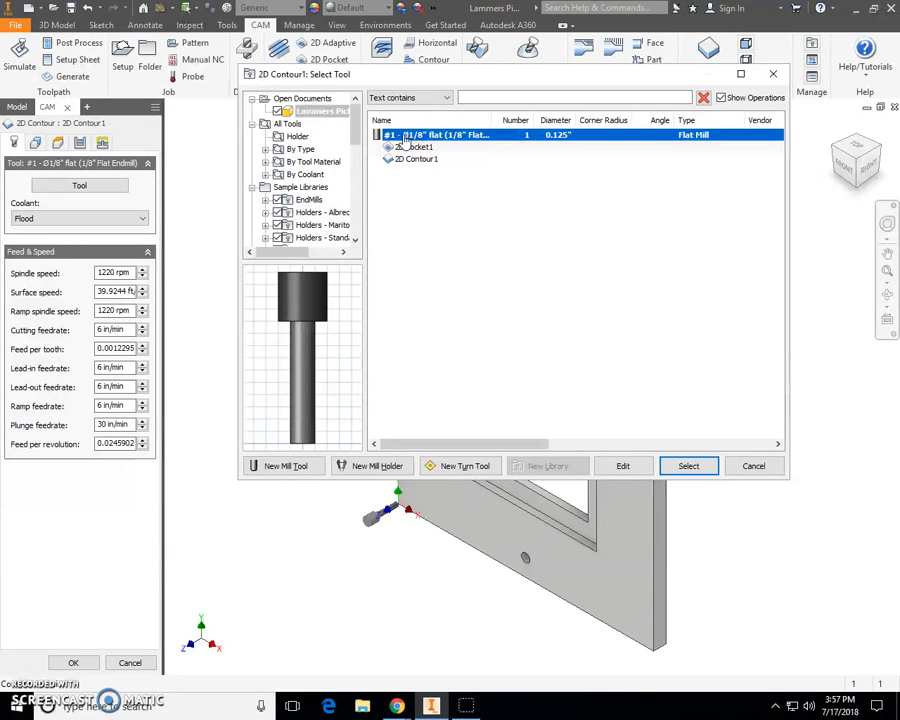
left_click(688, 466)
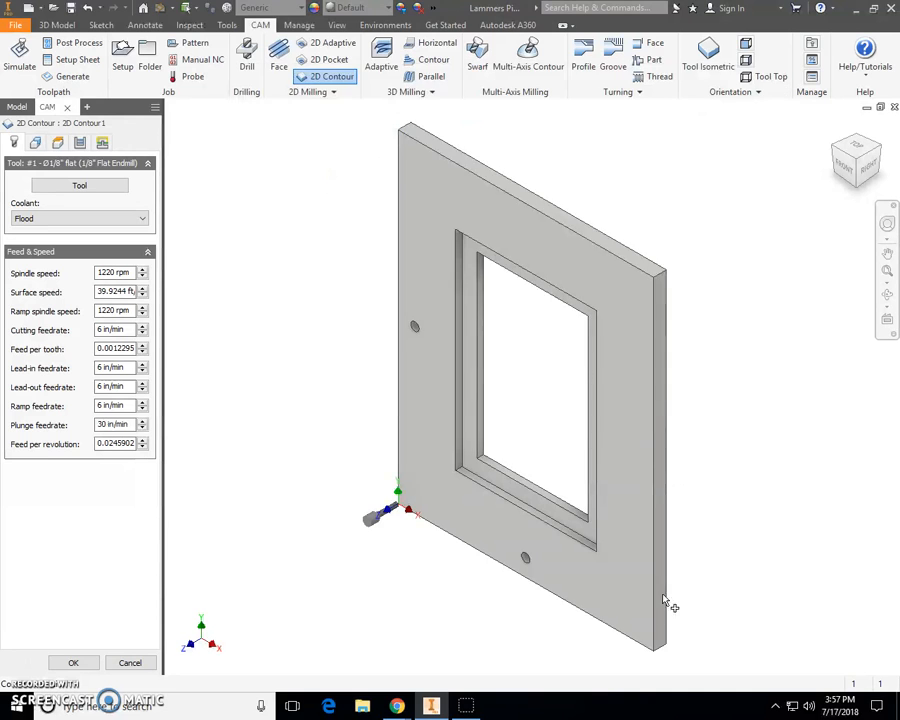
- Select the inner edge of the frame's window opening as the contour geometry
left_click(34, 143)
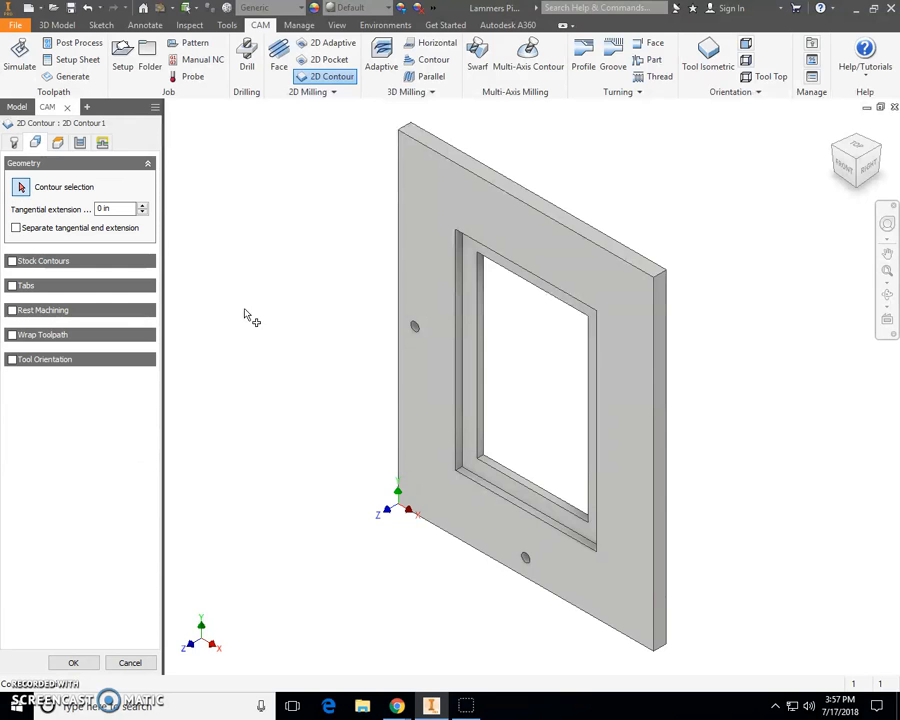
left_click(486, 432)
scroll(490, 433, "up", 3)
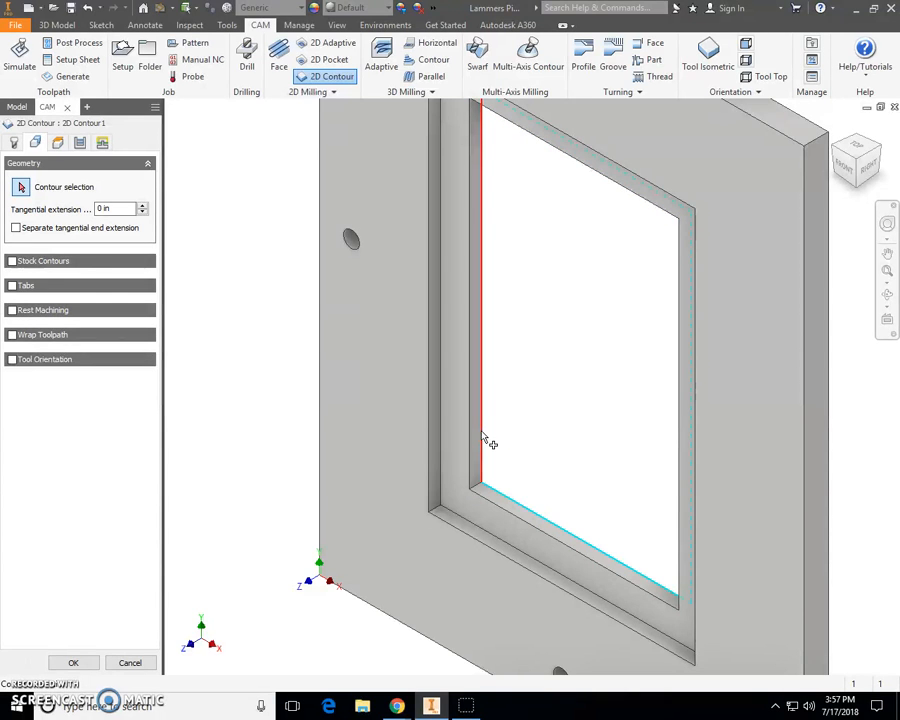
left_click(482, 435)
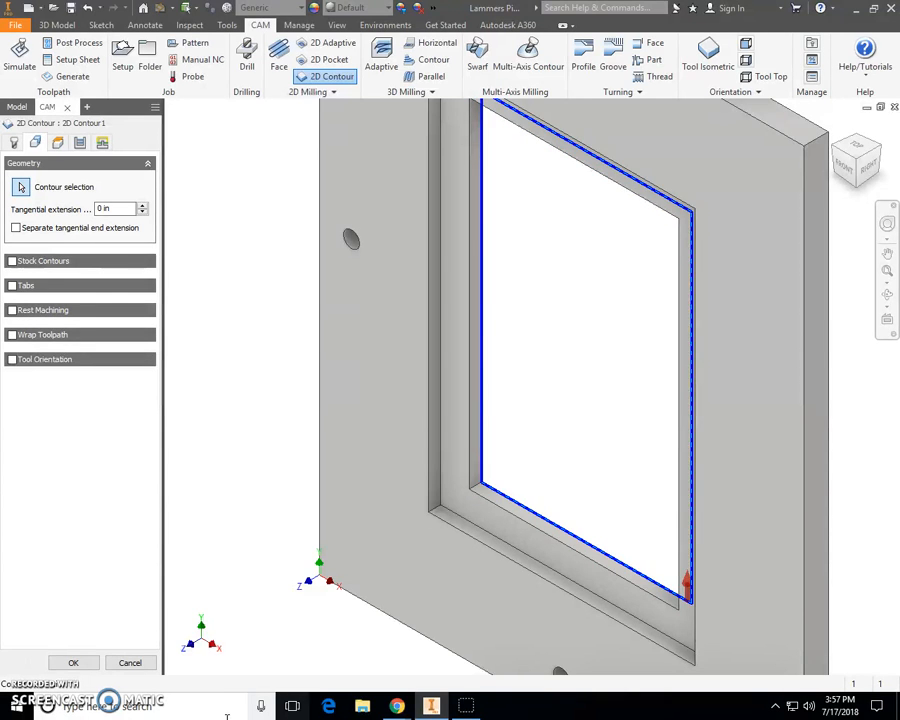
left_click(835, 126)
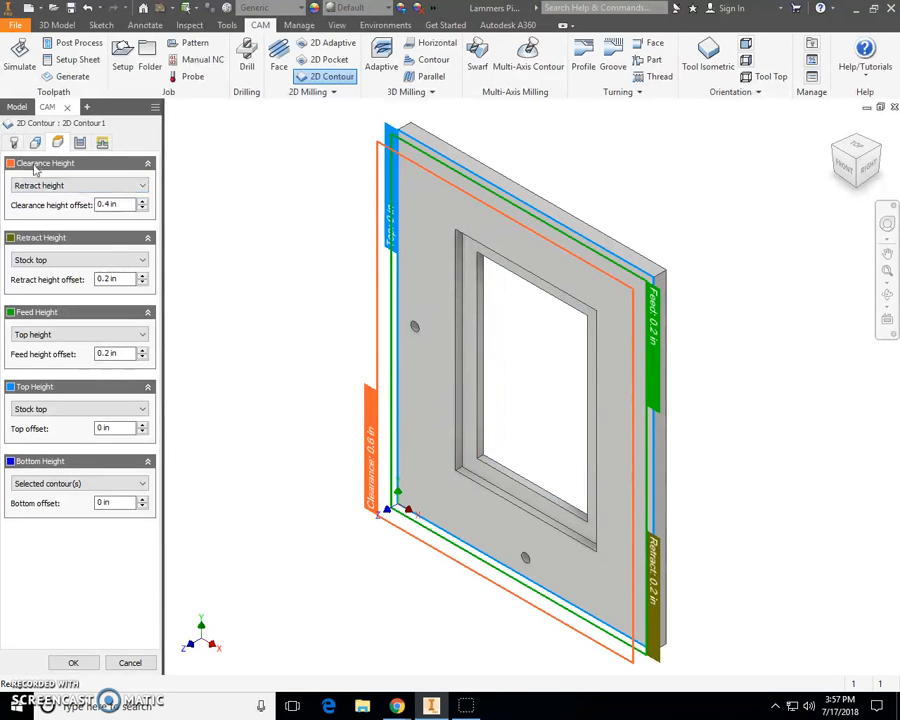
- Set the contour's clearance height to Stock top with a 0.2 in offset, and feed height to Stock top
left_click(72, 186)
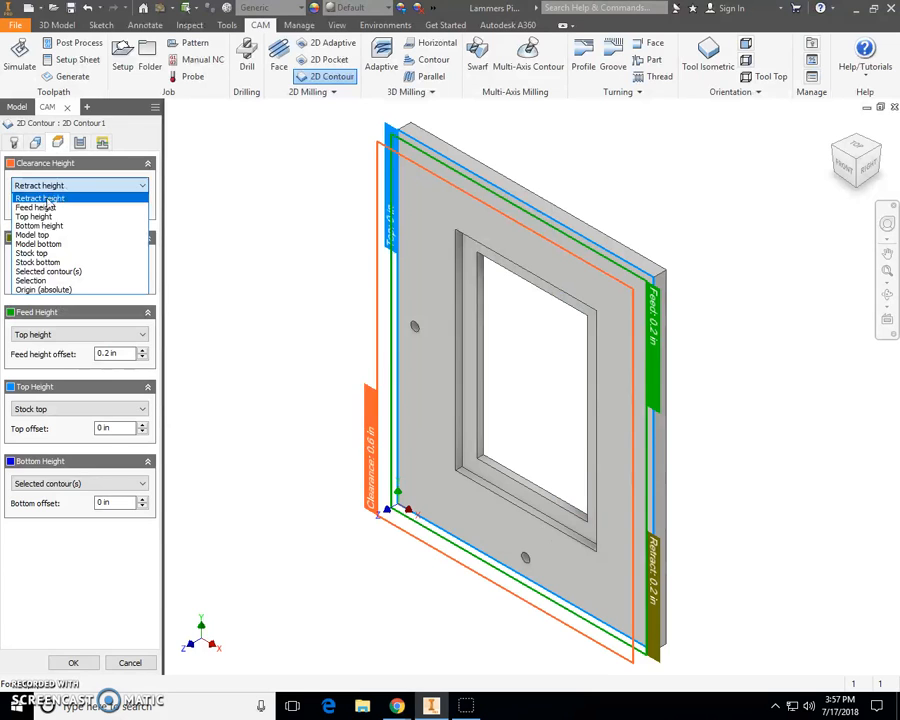
left_click(32, 253)
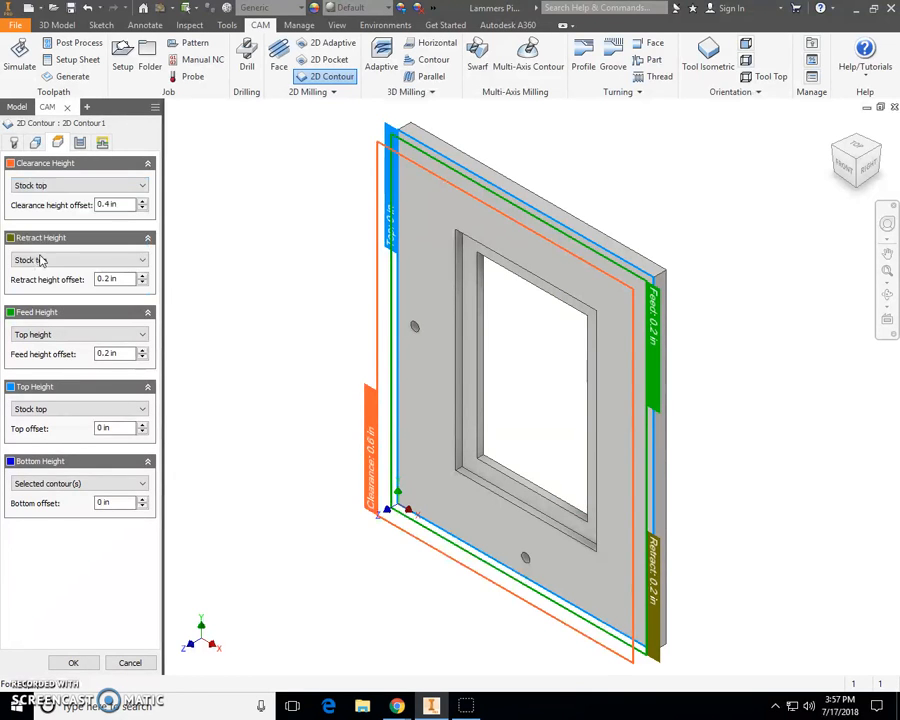
left_click(124, 206)
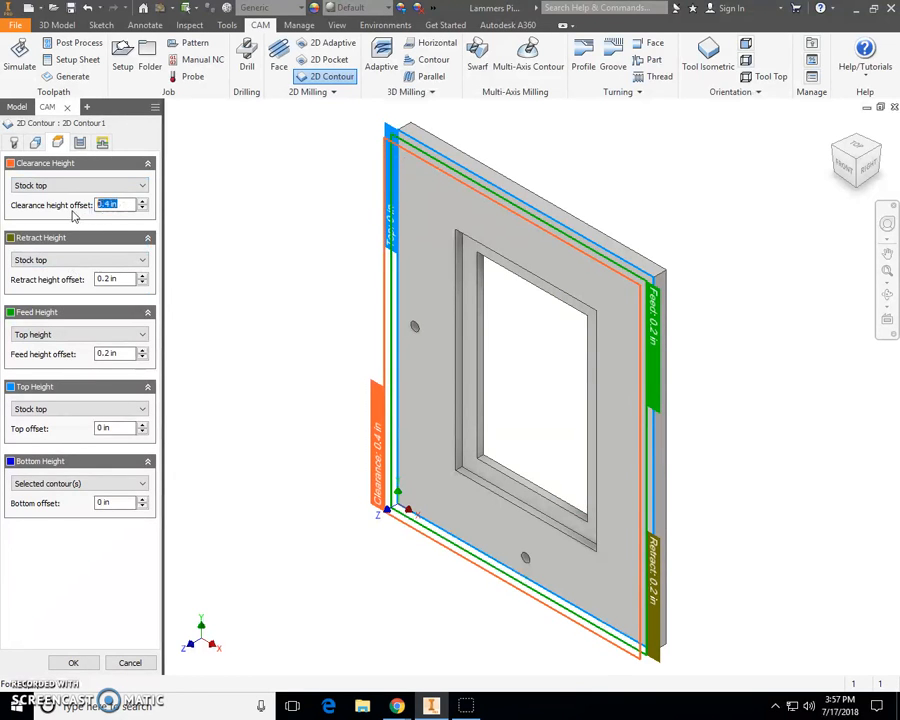
type(".2")
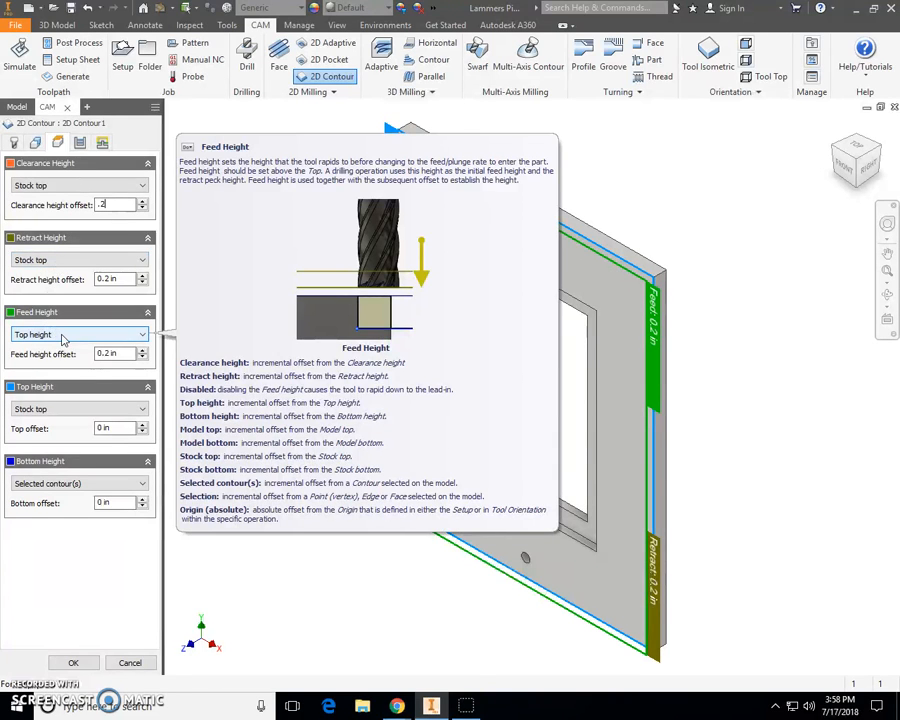
left_click(62, 339)
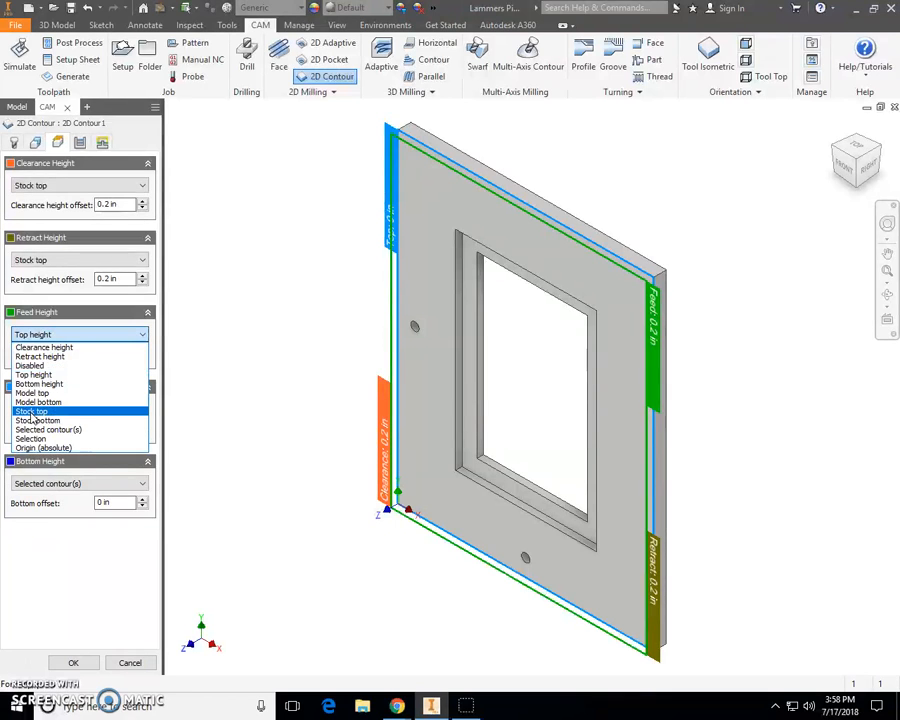
left_click(33, 412)
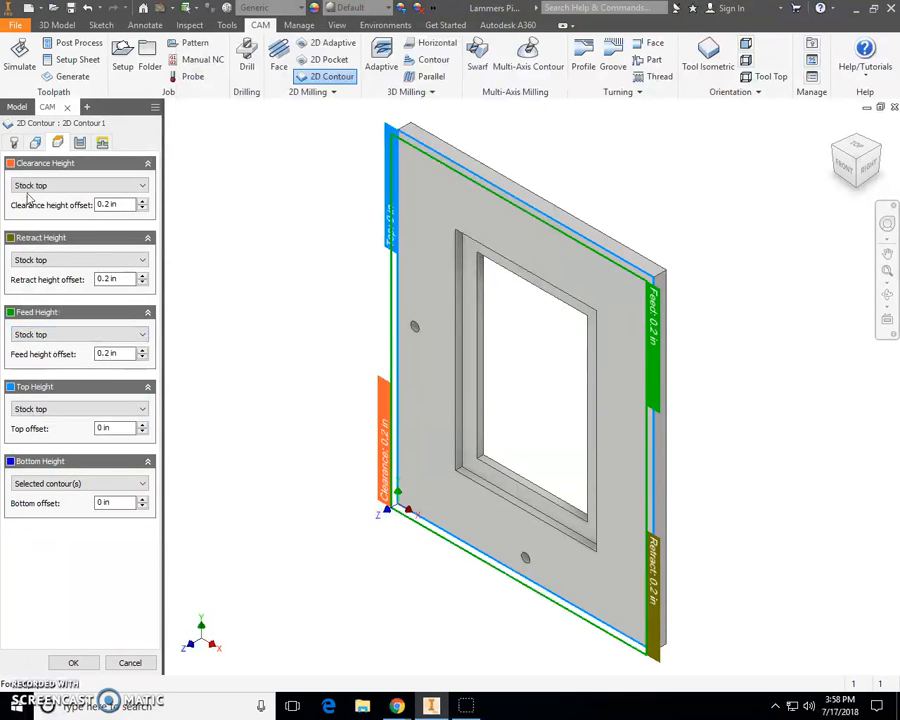
mouse_move(36, 194)
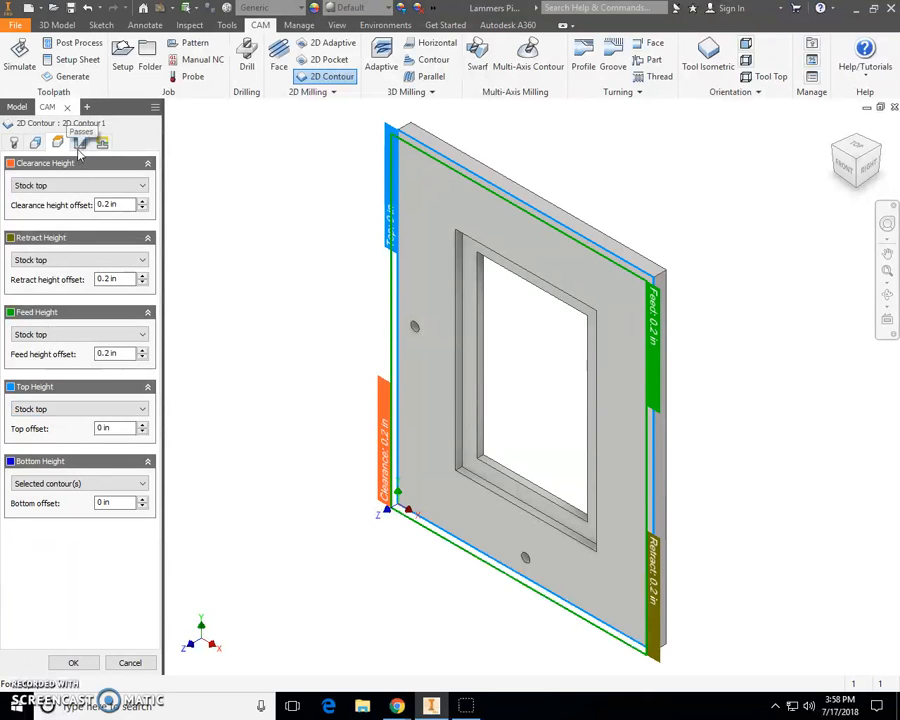
- Turn off lead-in and lead-out and enable ramping in the contour's linking settings
left_click(79, 143)
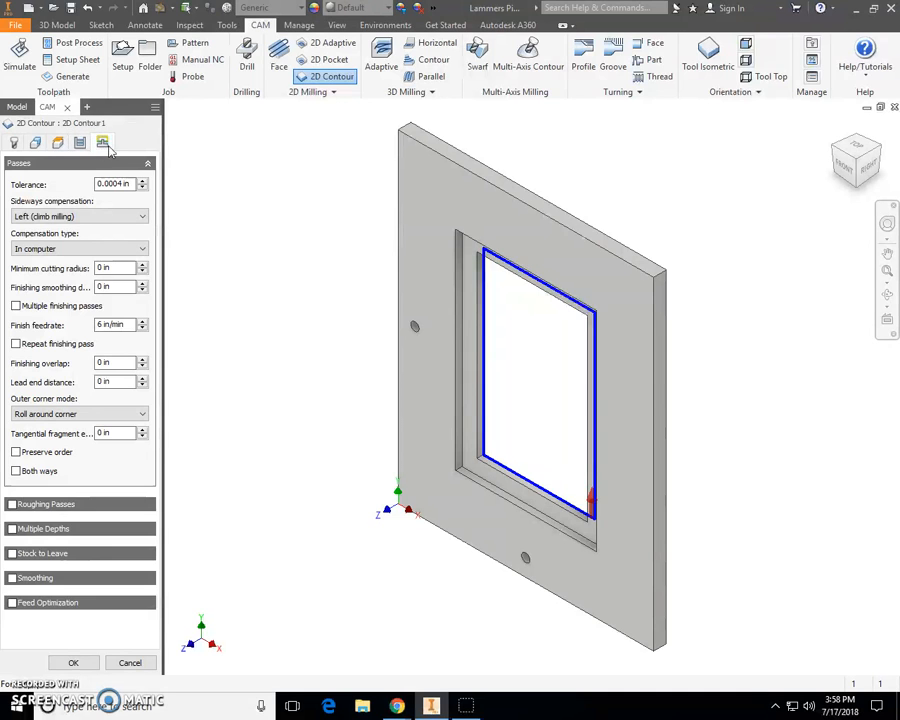
left_click(101, 143)
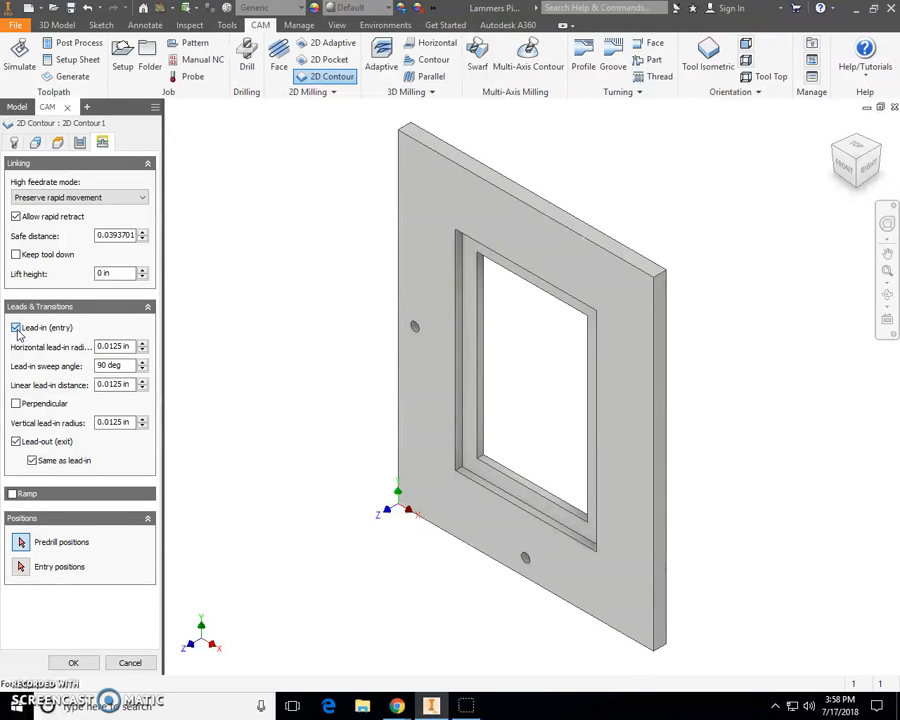
left_click(16, 328)
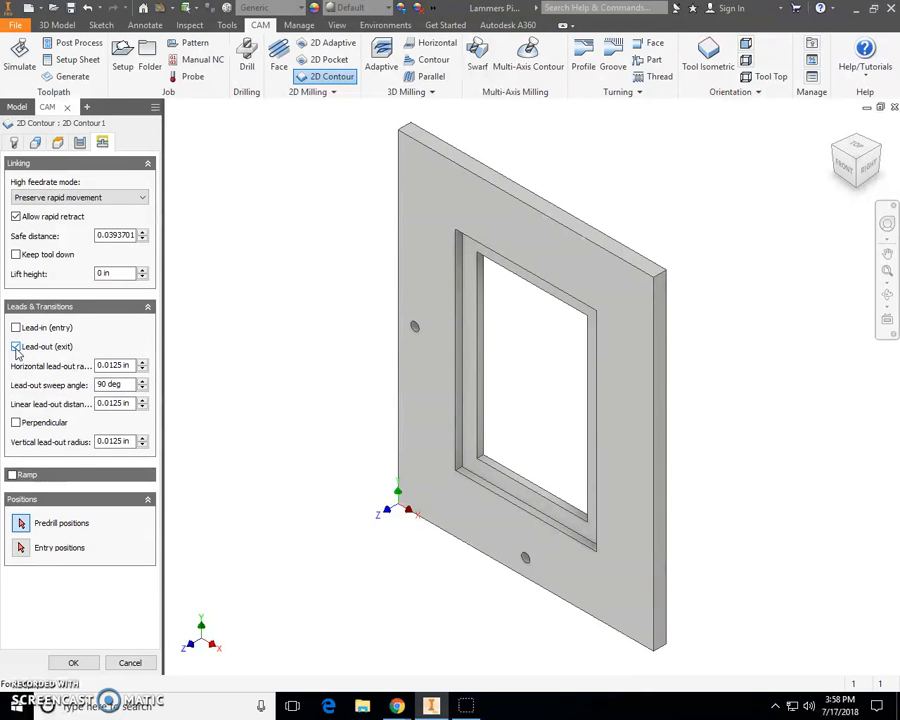
left_click(16, 347)
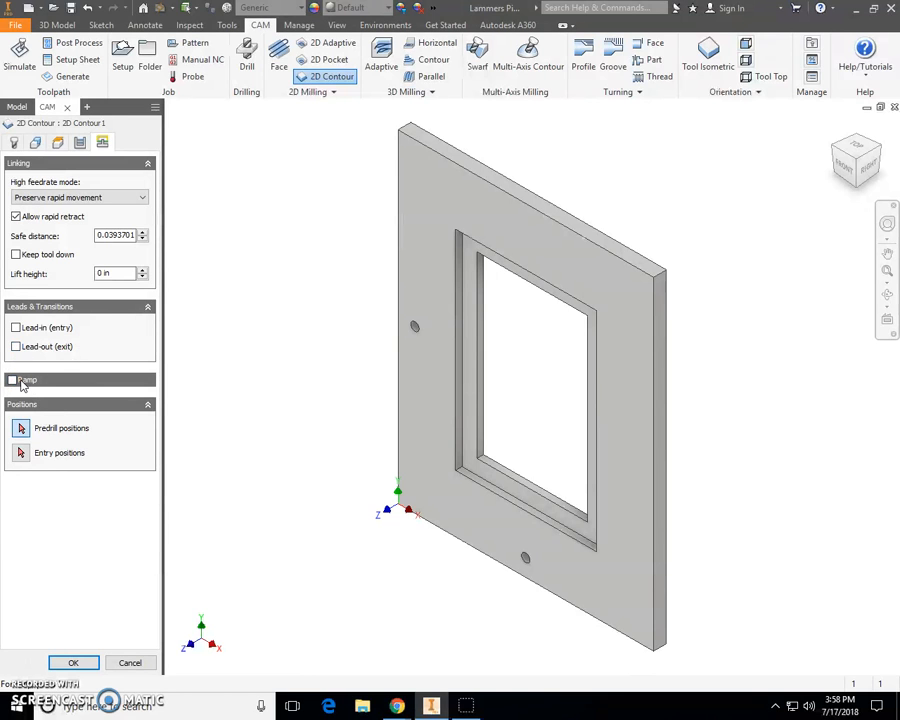
left_click(13, 380)
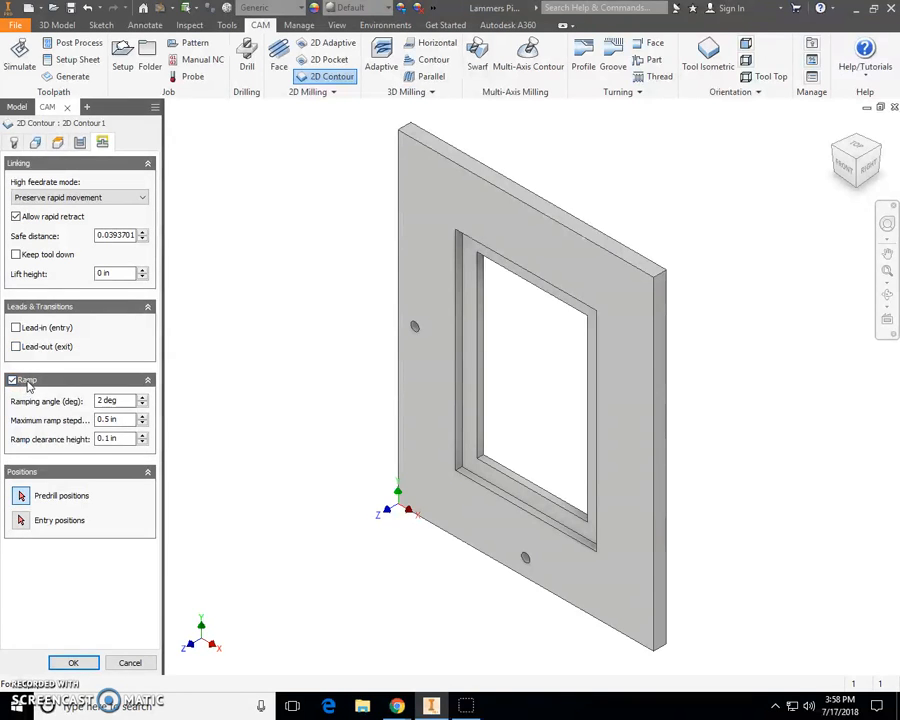
- Turn ramping off and accept the 2D Contour operation
left_click(13, 380)
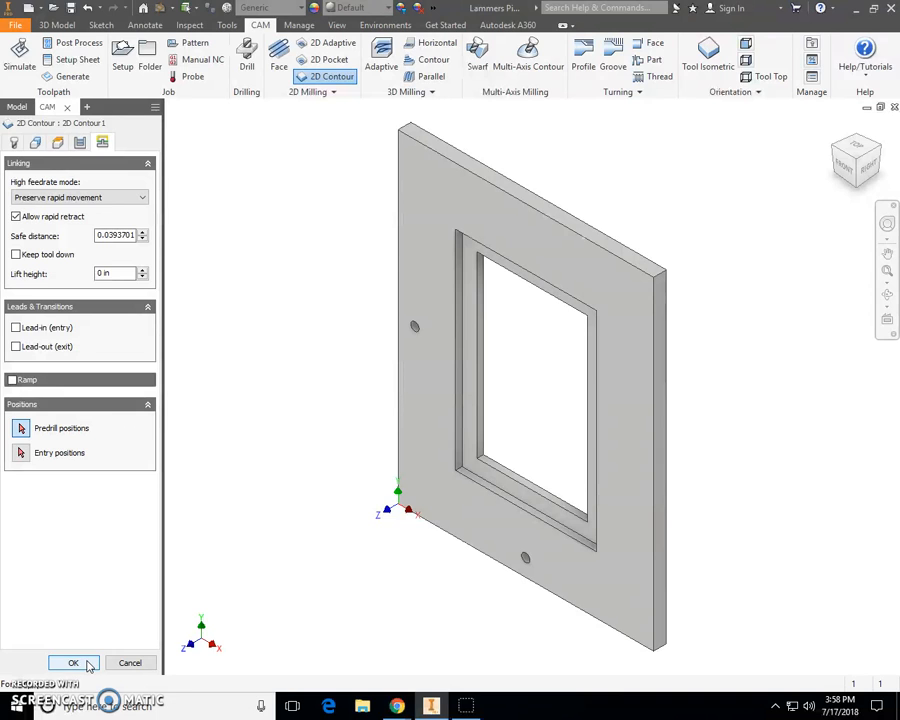
left_click(73, 663)
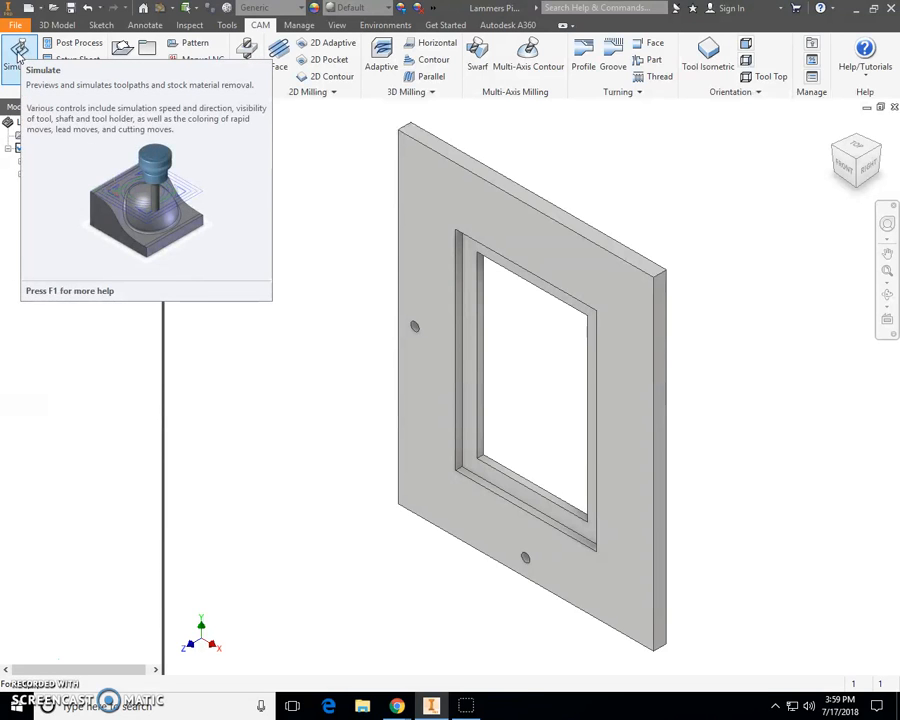
- Simulate the pocket and contour toolpaths with stock material removal shown, then close the simulation
left_click(18, 55)
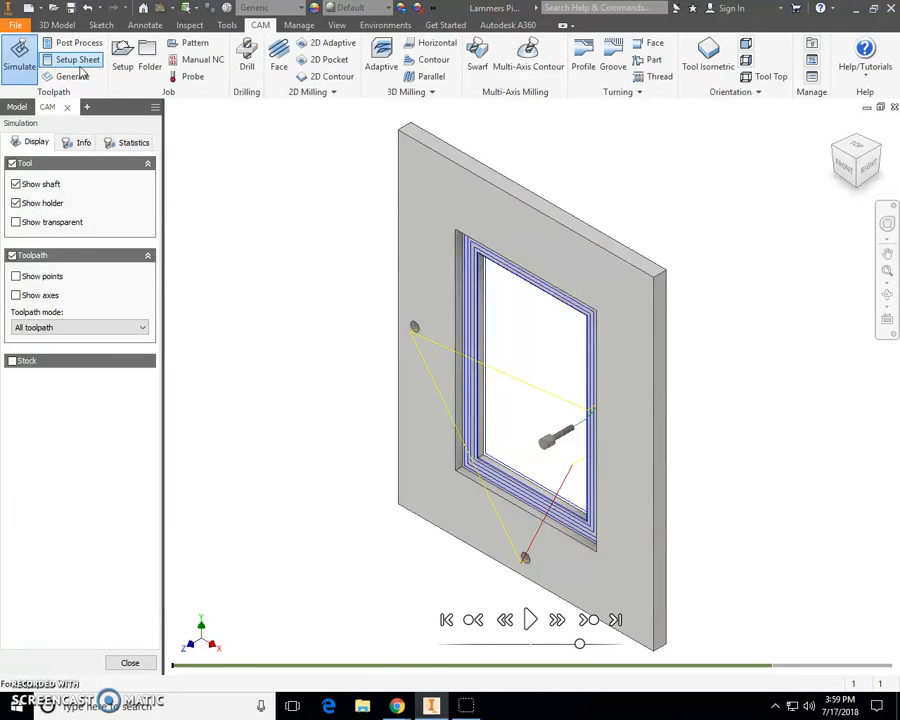
left_click(16, 364)
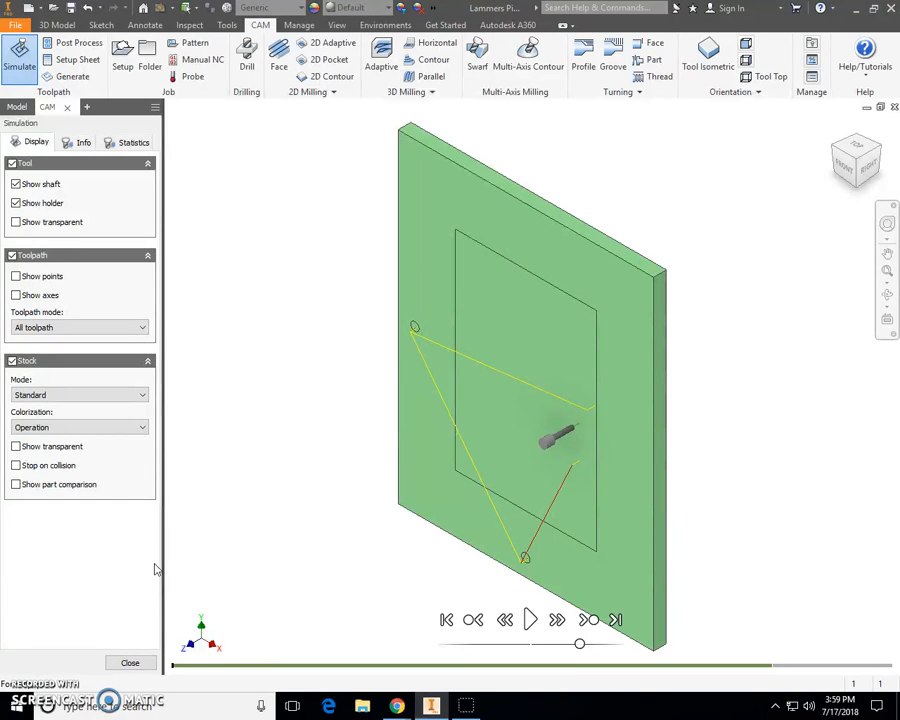
left_click(530, 620)
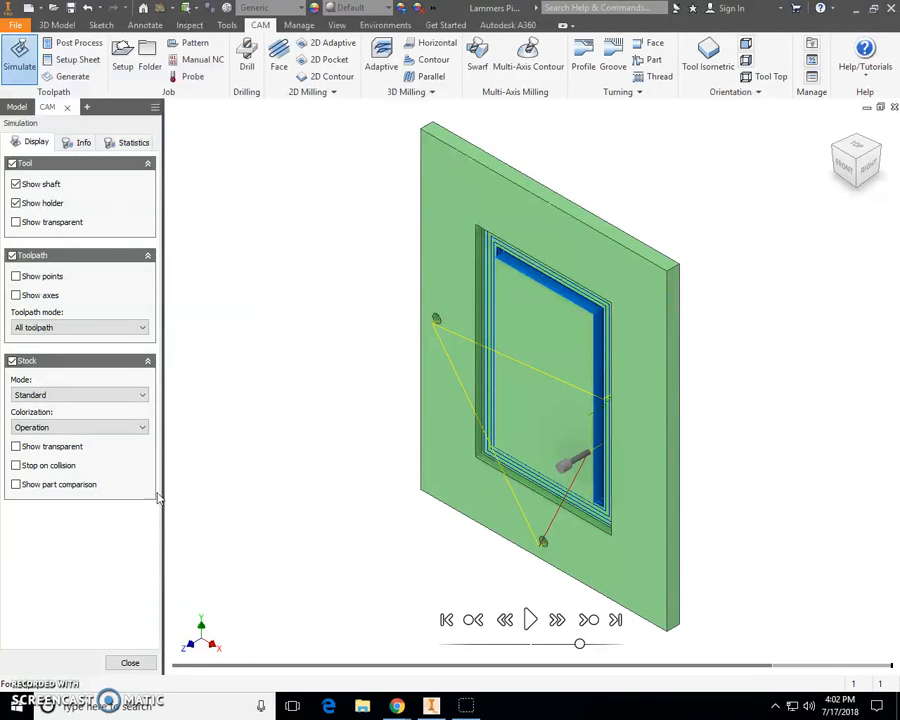
left_click(129, 664)
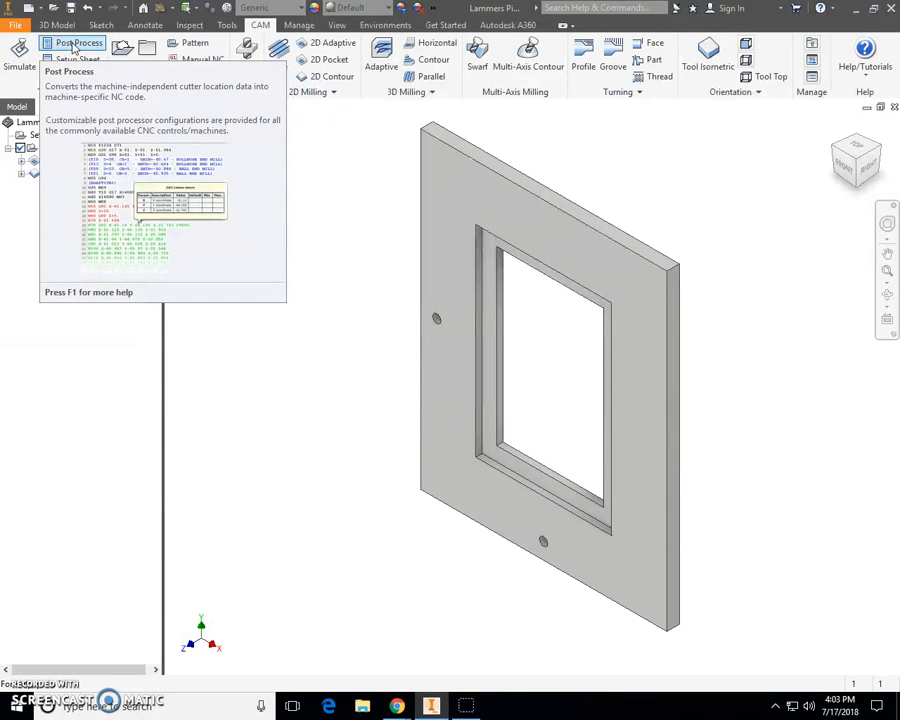
- Open Post Process and choose the RS-274D / 1_Butler MS Techno-Isel post configuration
left_click(74, 46)
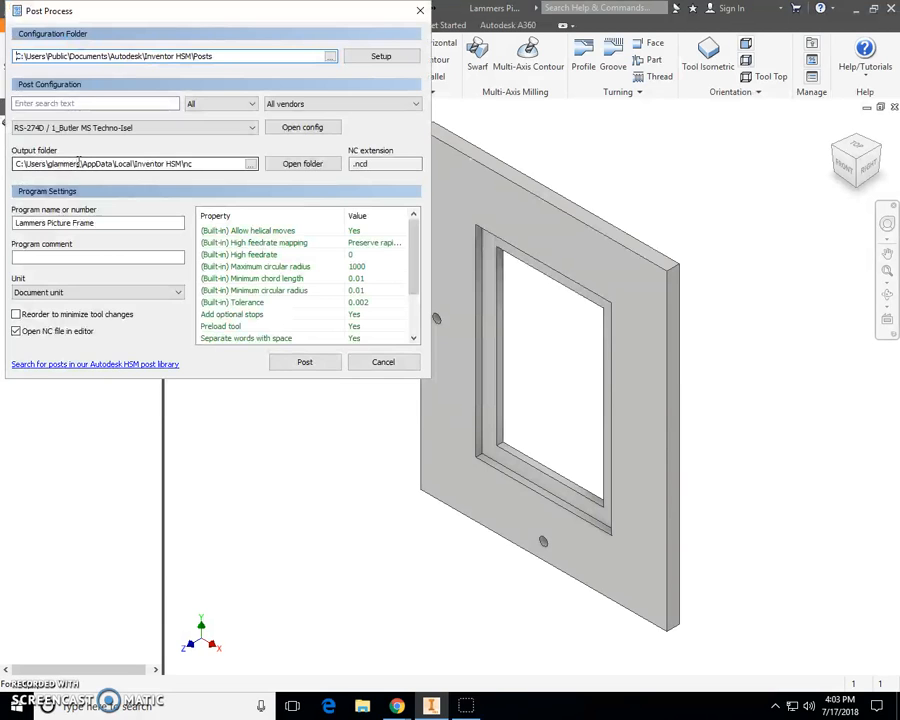
left_click(163, 128)
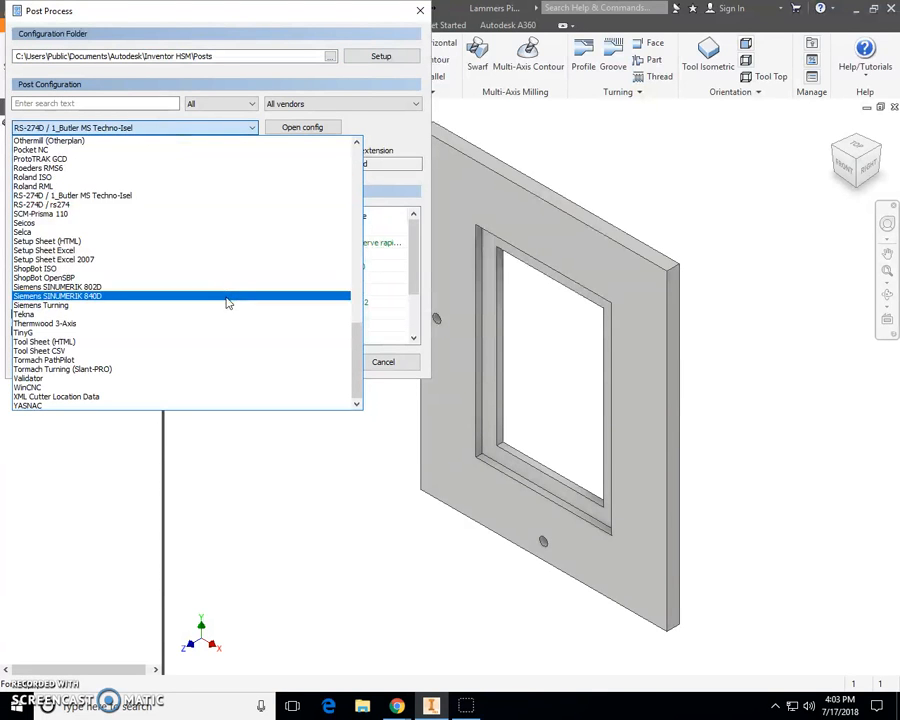
scroll(225, 301, "up", 8)
scroll(77, 181, "down", 3)
scroll(77, 181, "down", 4)
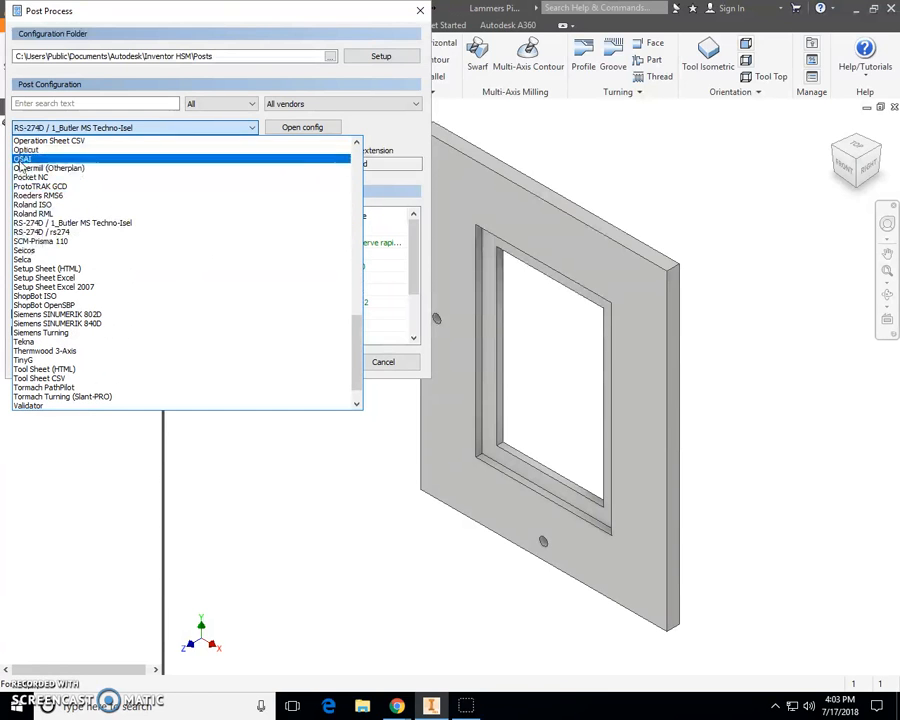
left_click(127, 226)
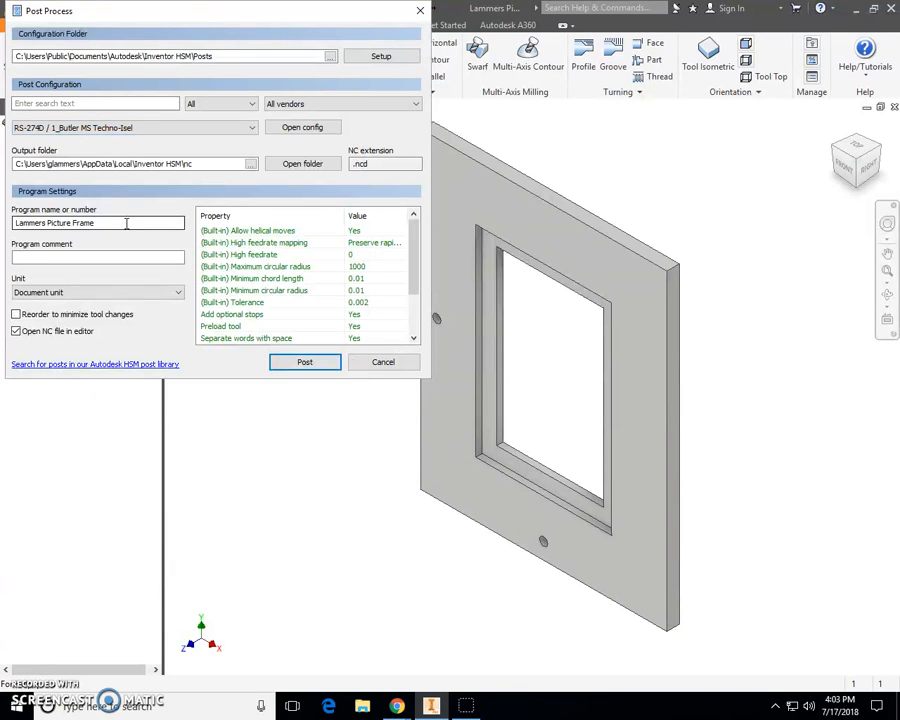
- Set the post output folder to the user's folder inside AutoCAD Inventor on the network drive
left_click(250, 165)
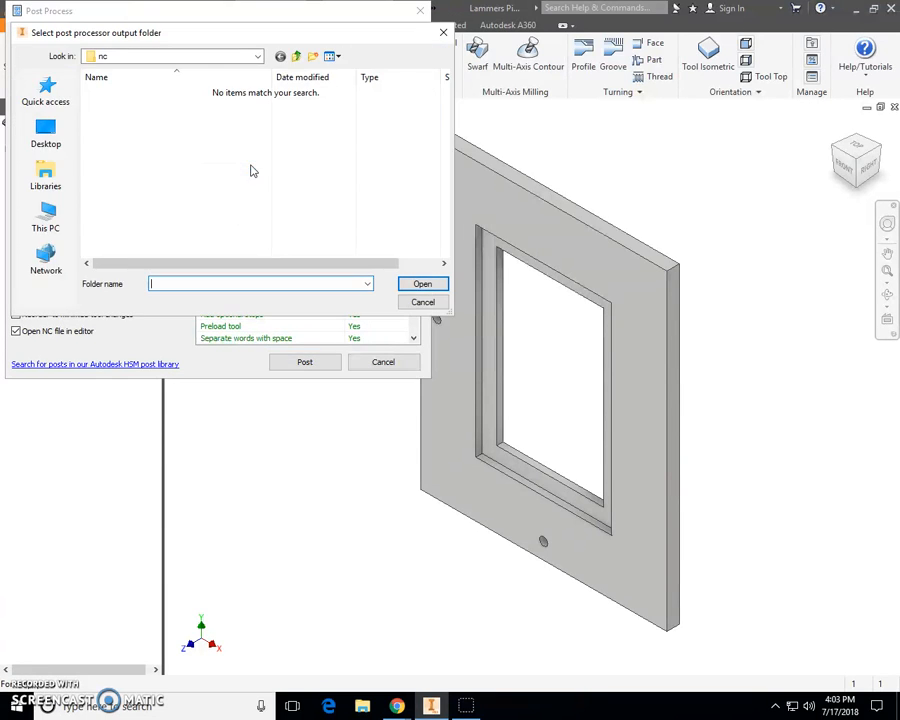
left_click(259, 58)
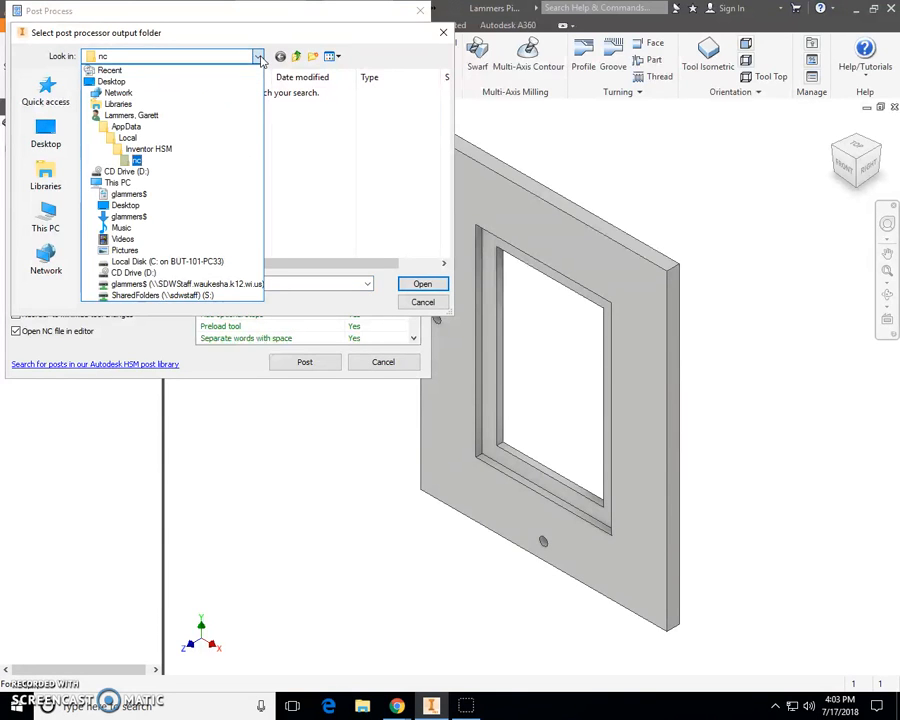
left_click(259, 58)
left_click(258, 58)
left_click(127, 284)
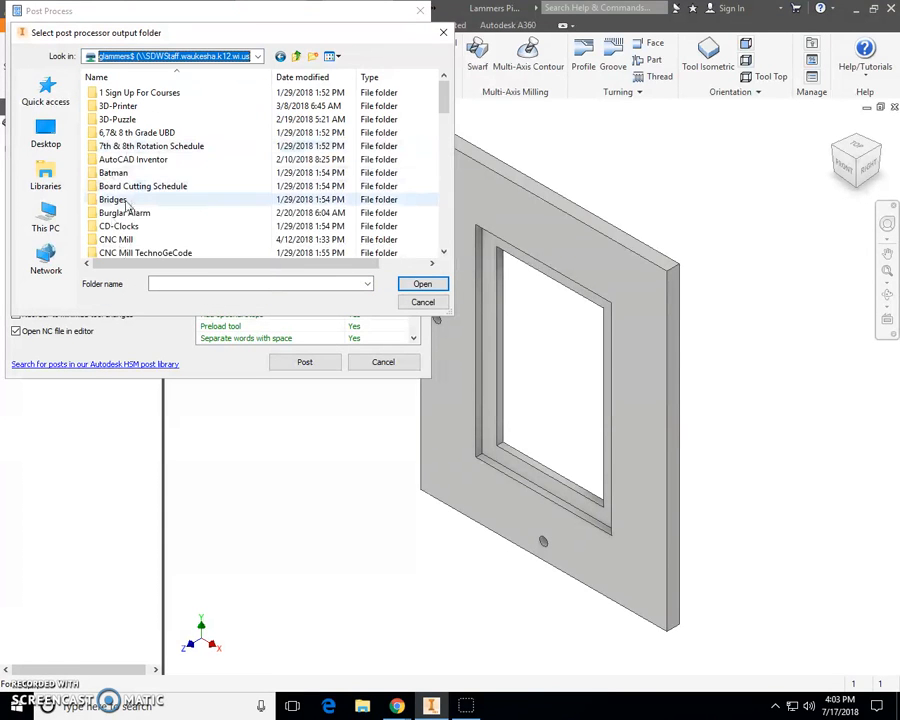
left_click(125, 160)
scroll(125, 165, "down", 5)
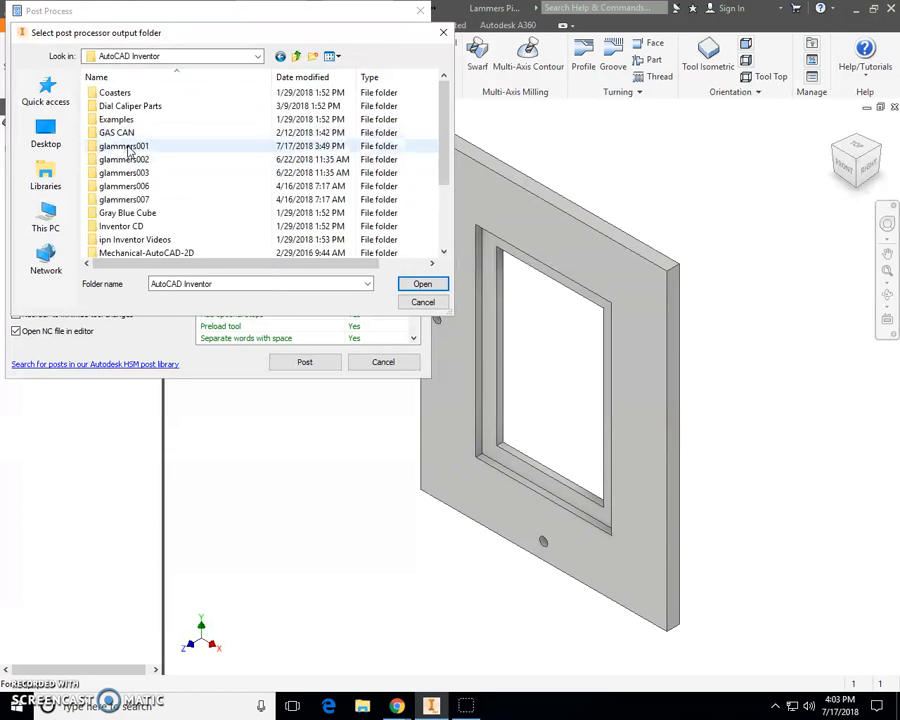
double_click(128, 148)
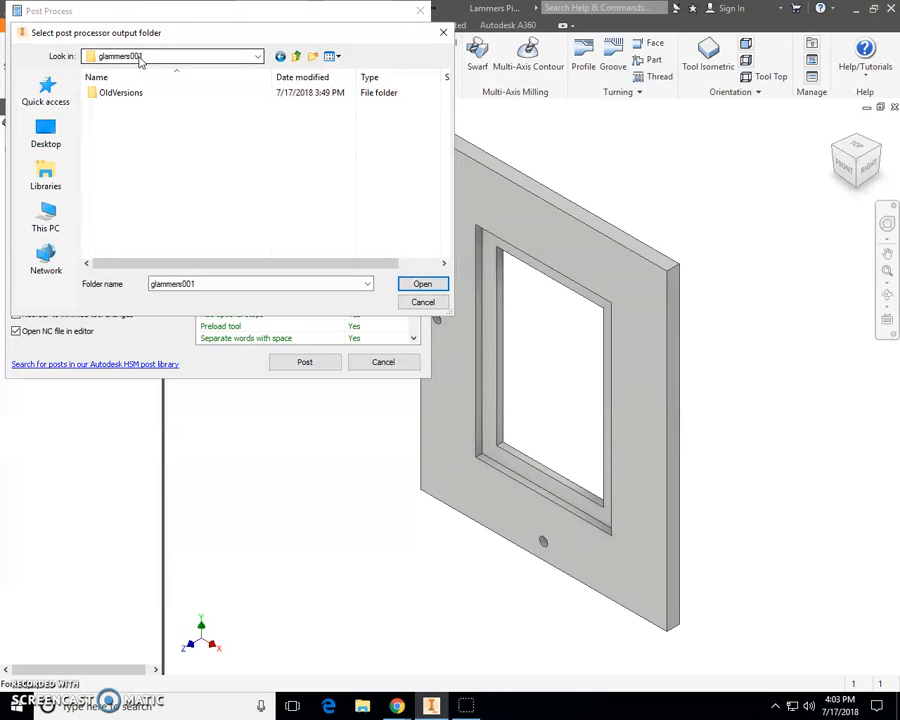
left_click(423, 285)
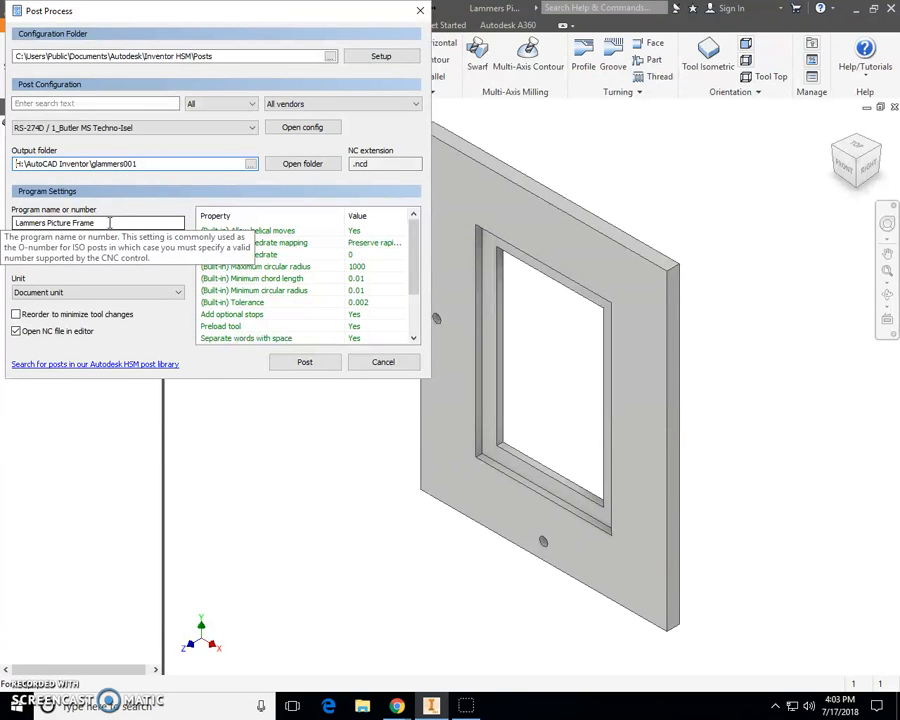
- Post the NC program, saving it as Lammers Picture Frame
left_click(305, 364)
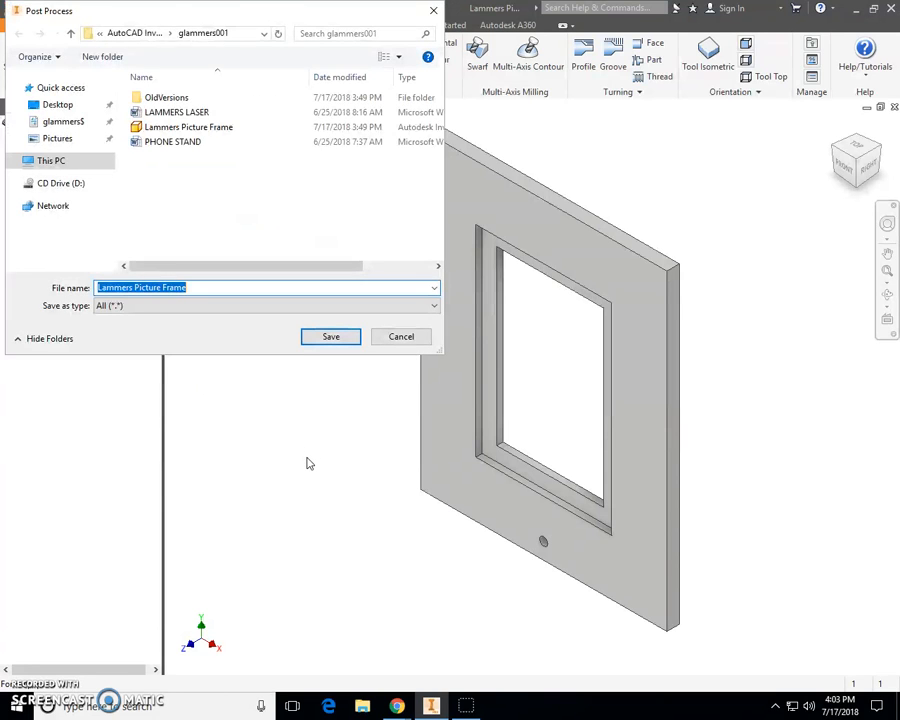
left_click(346, 337)
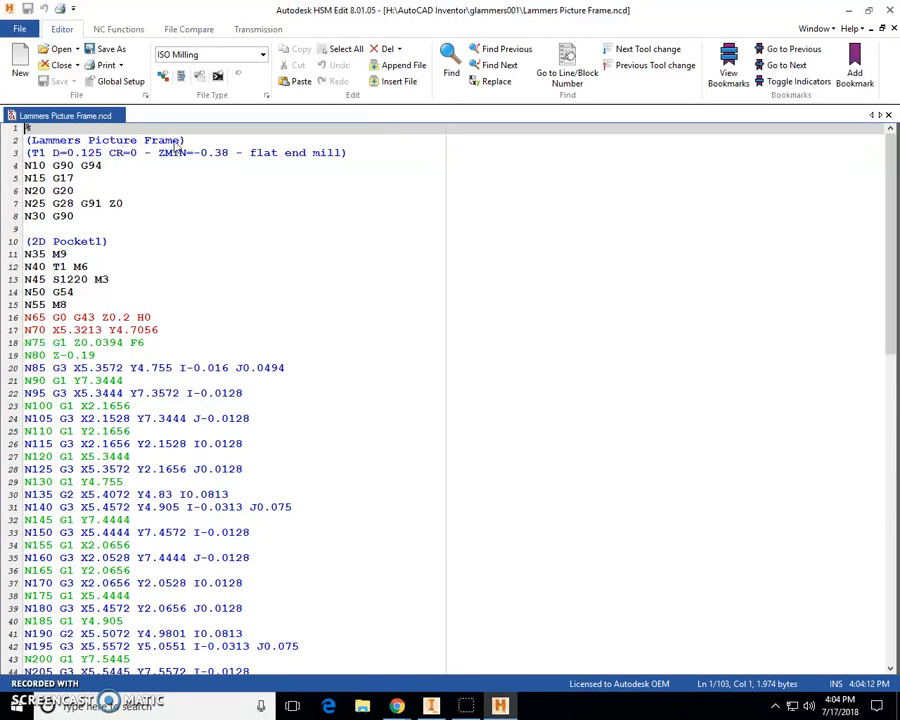
- Close the NC code editor and save the part file
left_click(890, 12)
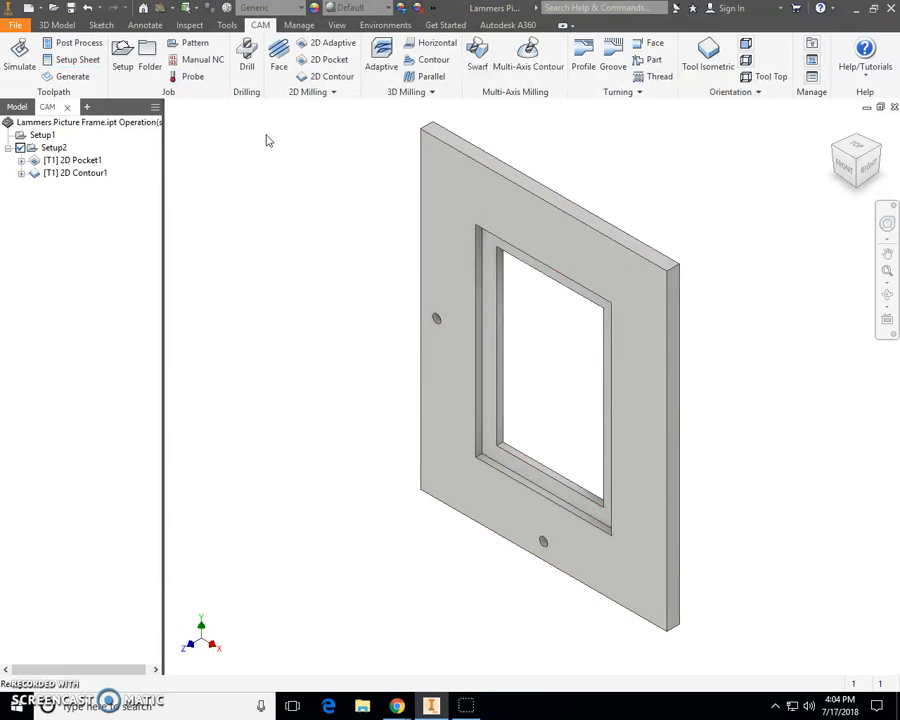
left_click(15, 27)
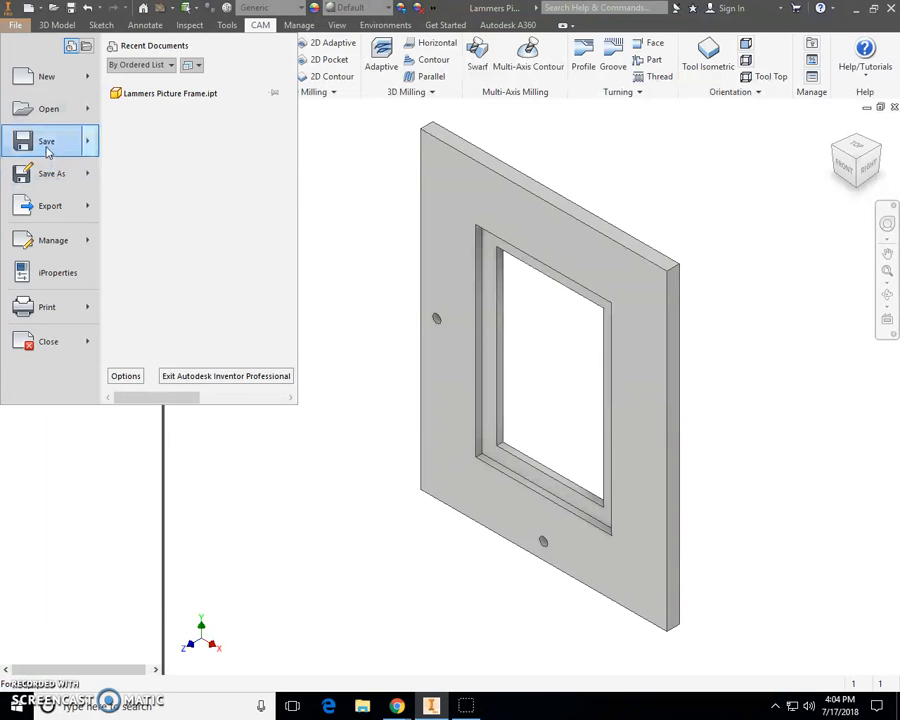
left_click(47, 145)
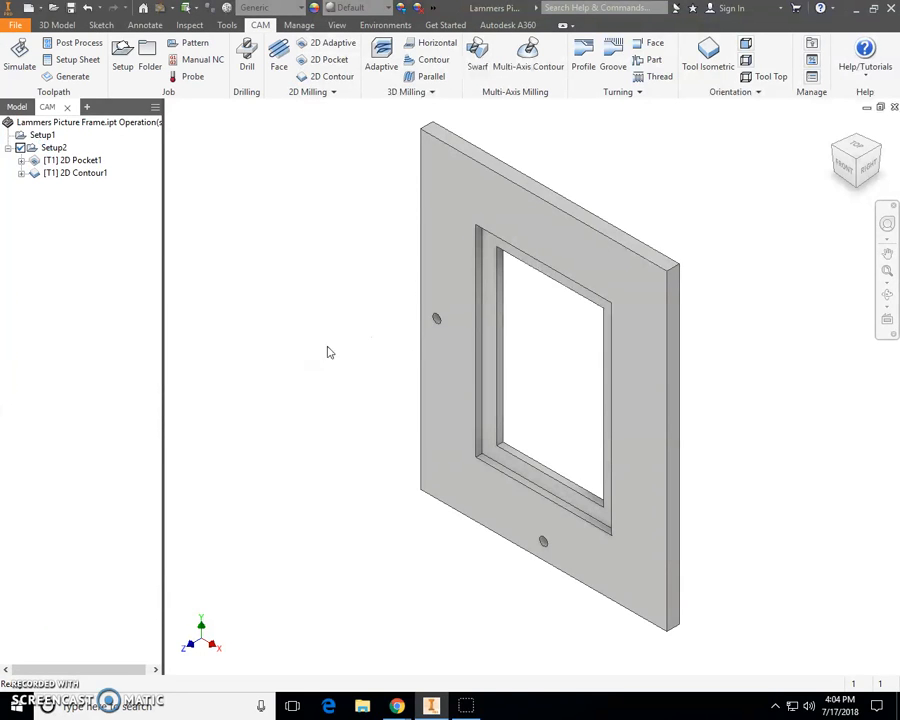
- Minimize Inventor and launch the CNC Mill Techno GCODE Interface
left_click(857, 9)
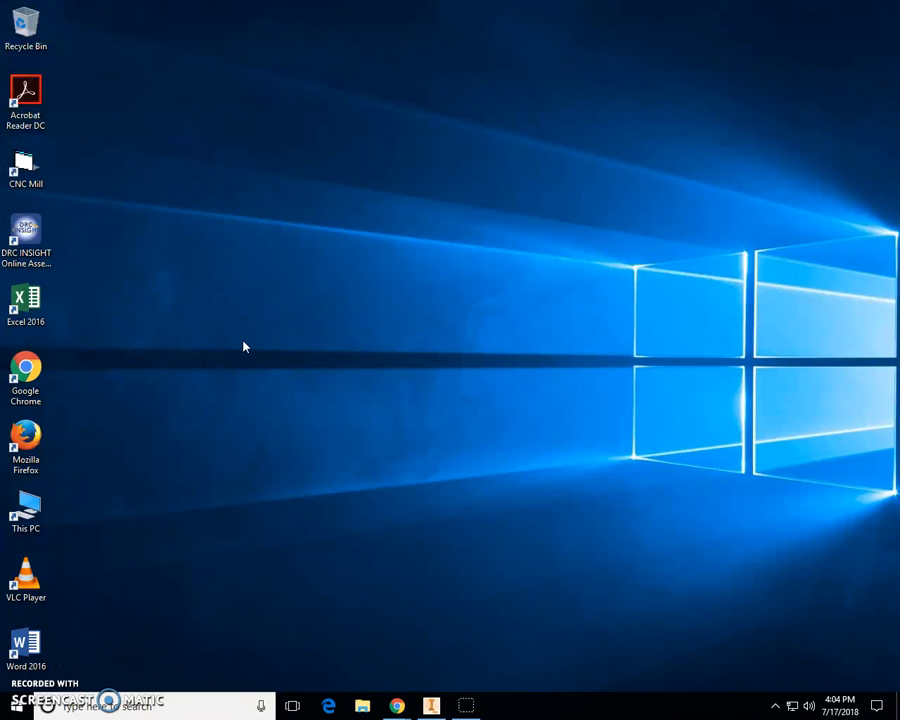
double_click(28, 170)
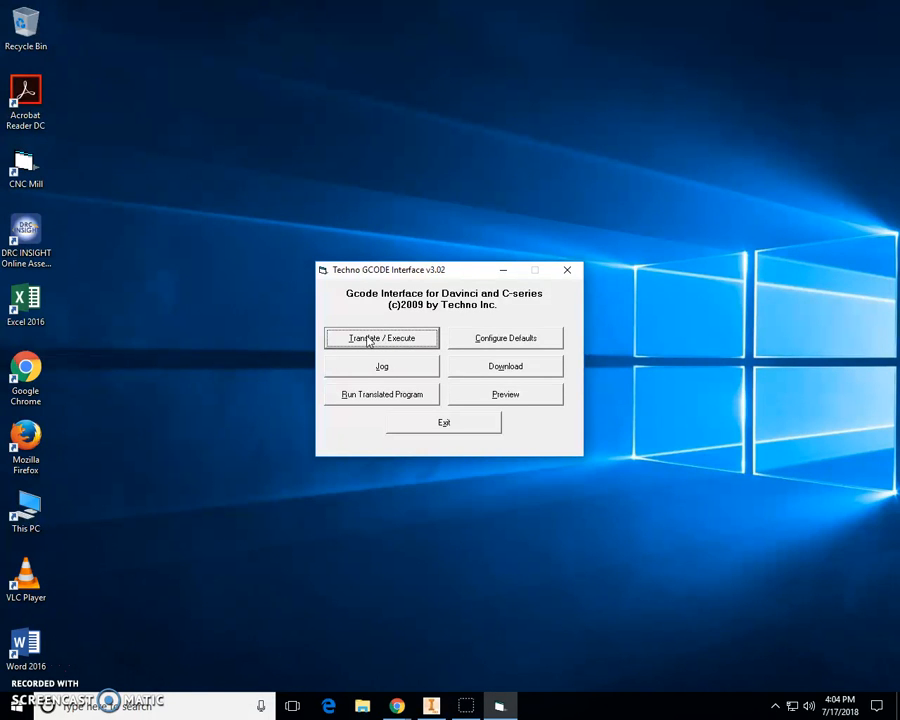
- Load Lammers Picture Frame.ncd from the user's network folder into Translate / Execute and open its preview
left_click(368, 340)
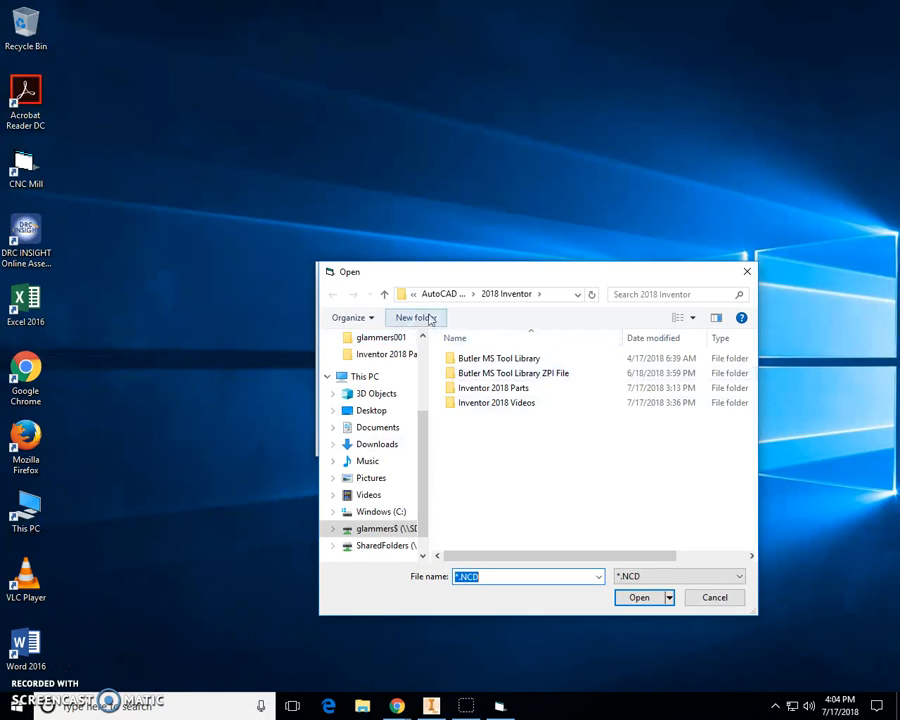
left_click(371, 531)
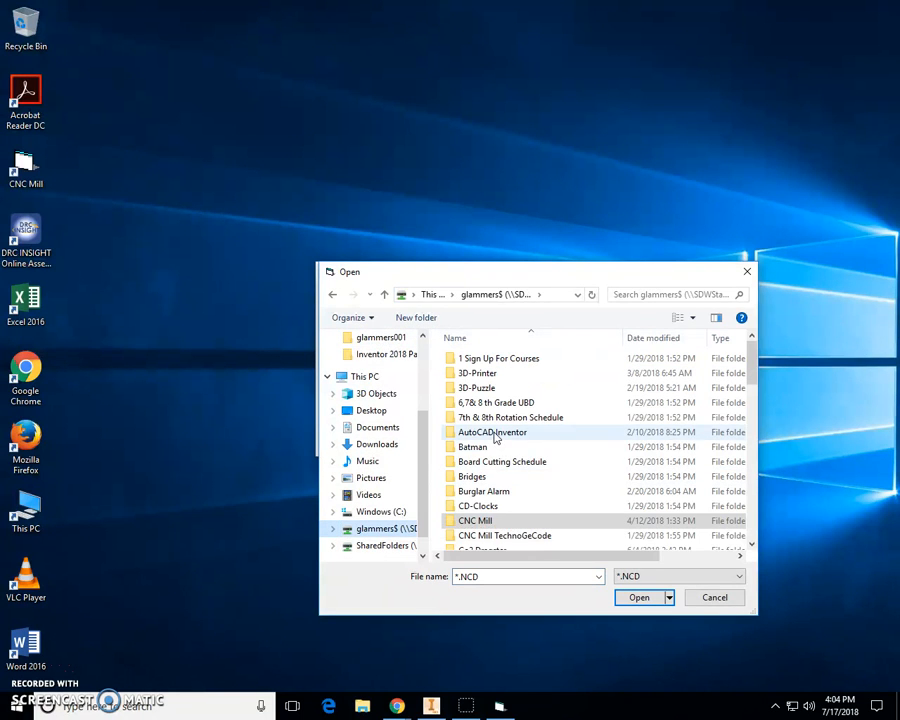
double_click(494, 437)
double_click(494, 414)
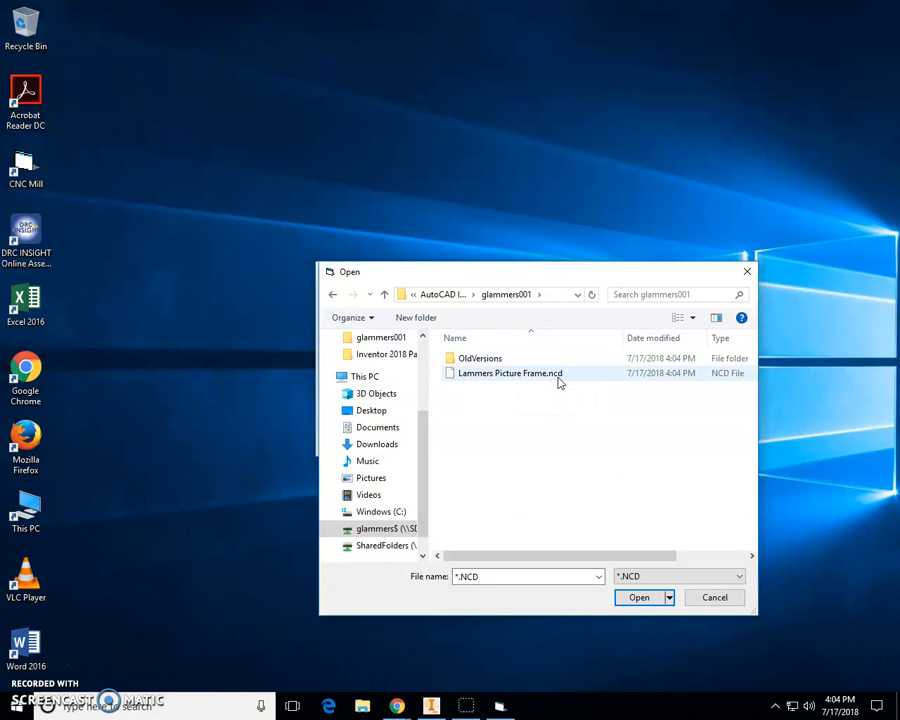
left_click(510, 374)
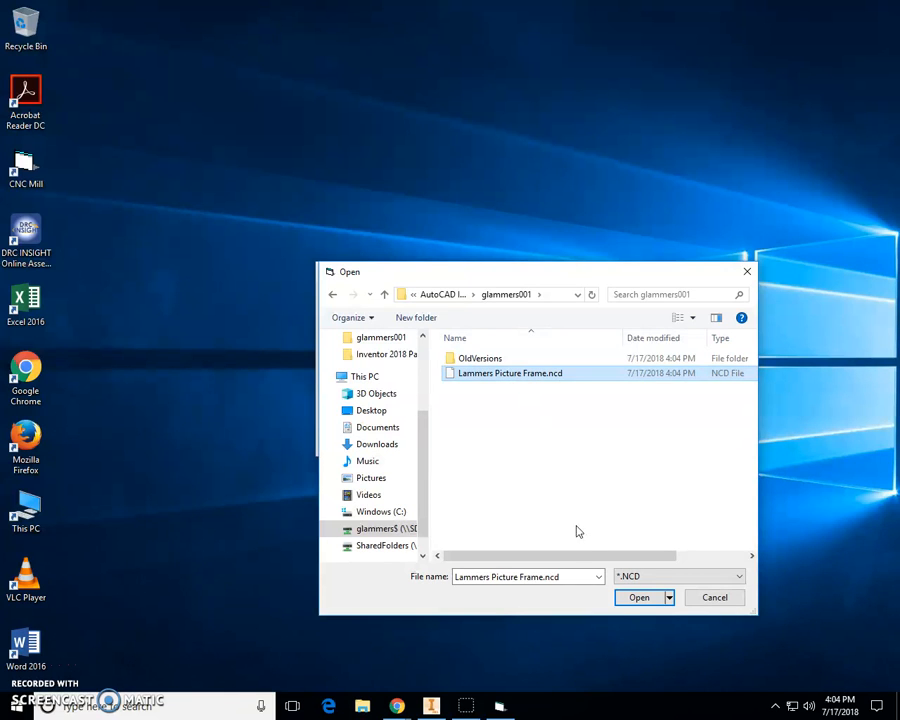
left_click(641, 599)
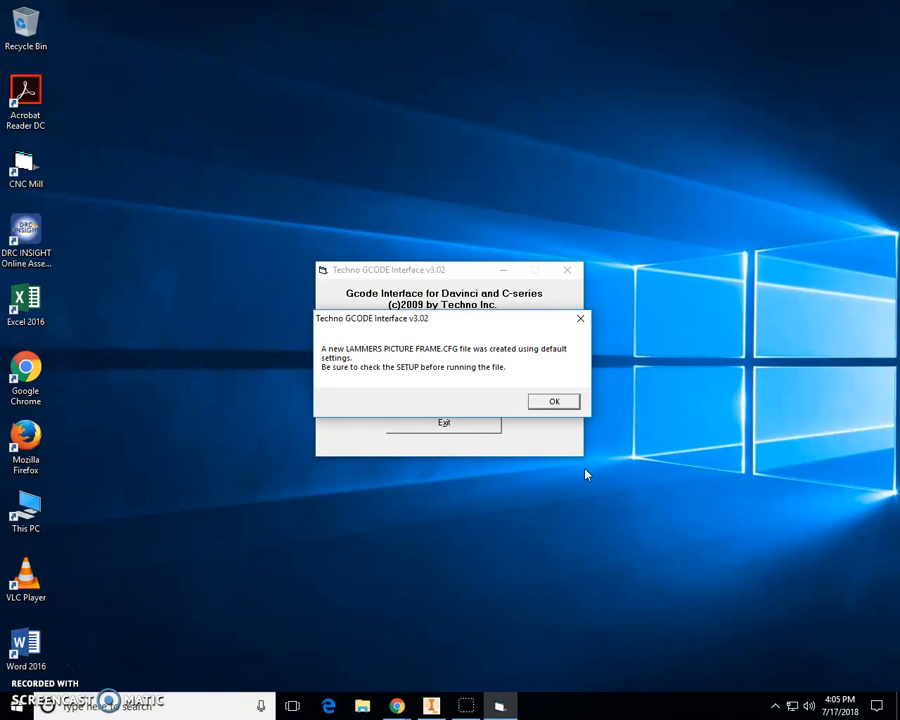
left_click(553, 403)
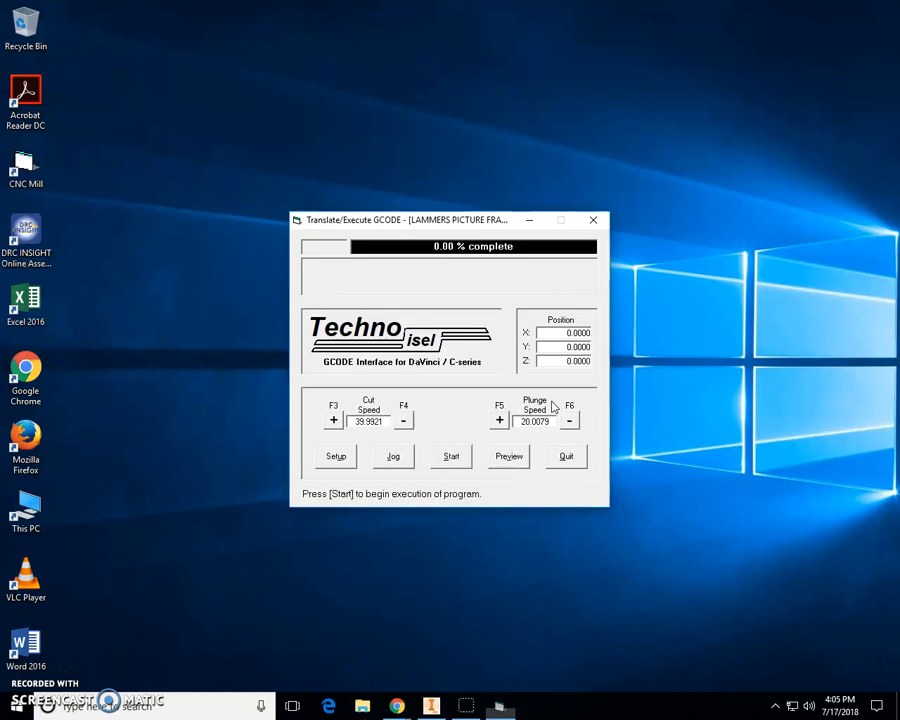
left_click(507, 462)
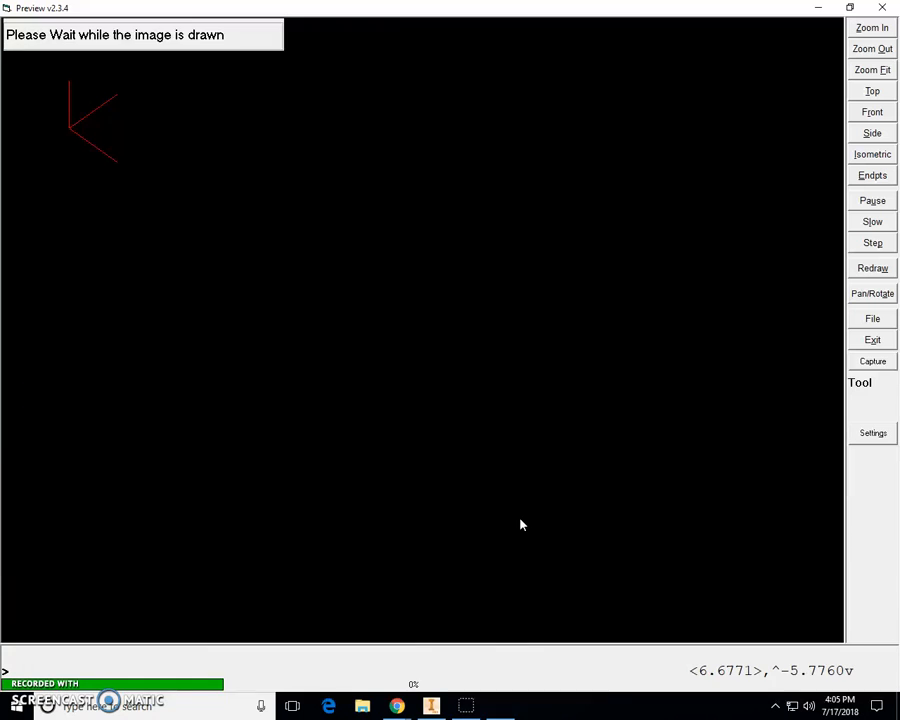